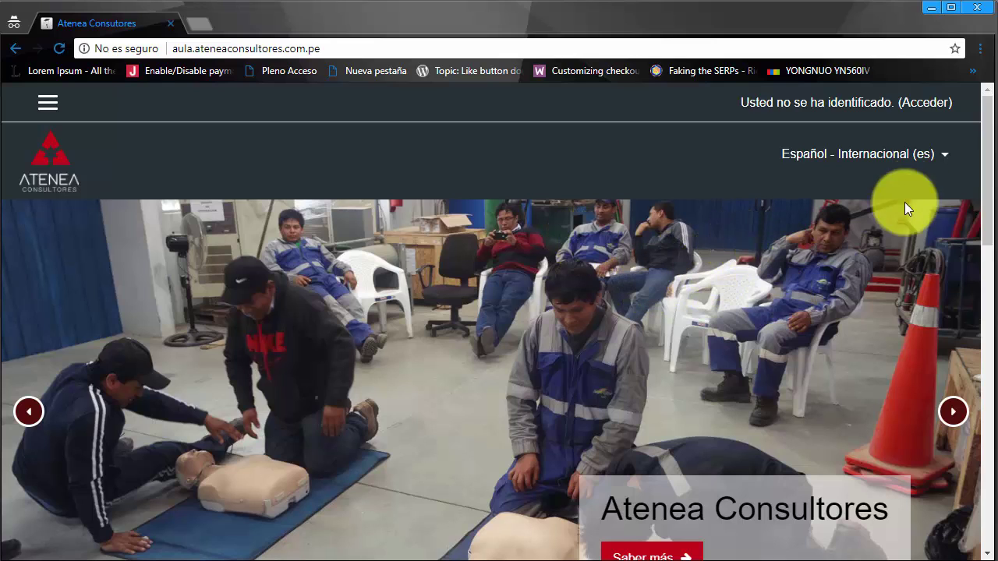
Step: Log in to Moodle with the teacher account's username and password
left_click(923, 103)
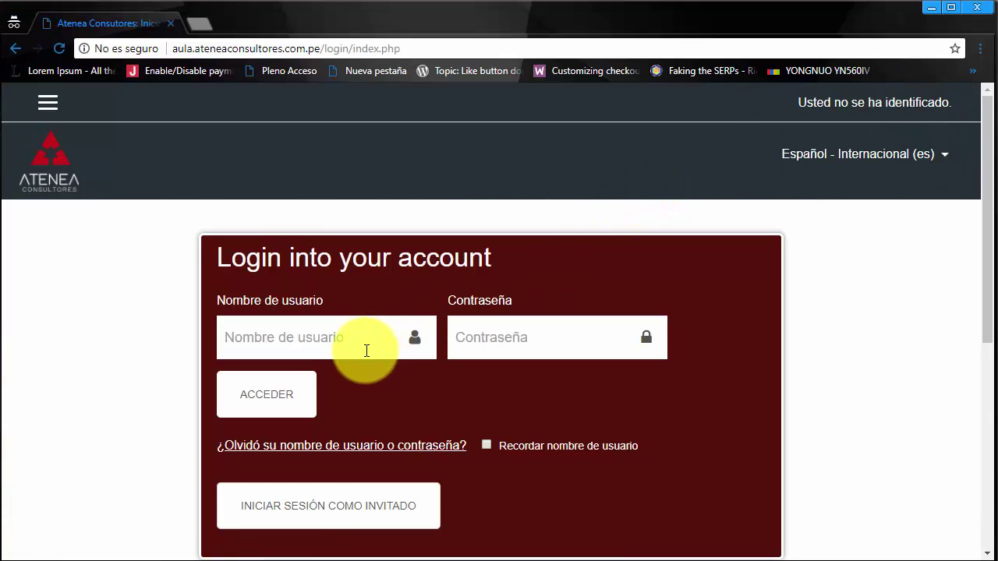
left_click(360, 348)
type("profesor1")
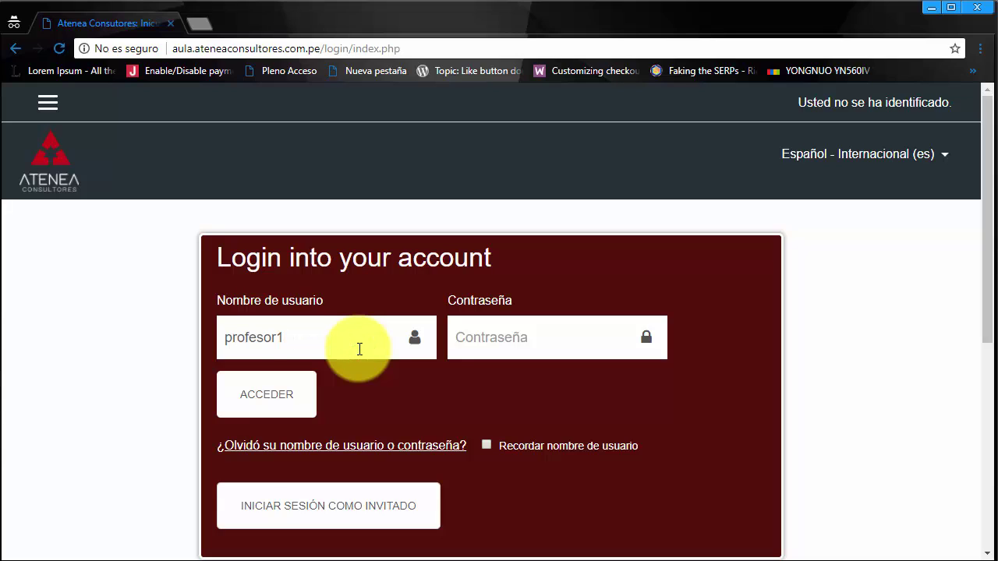
key("Tab")
type("1234567")
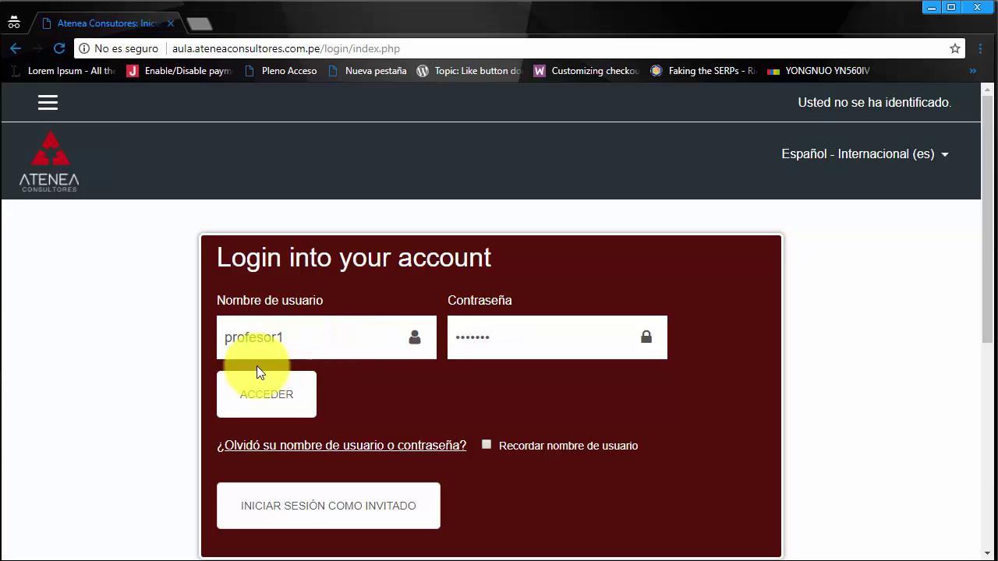
left_click(244, 392)
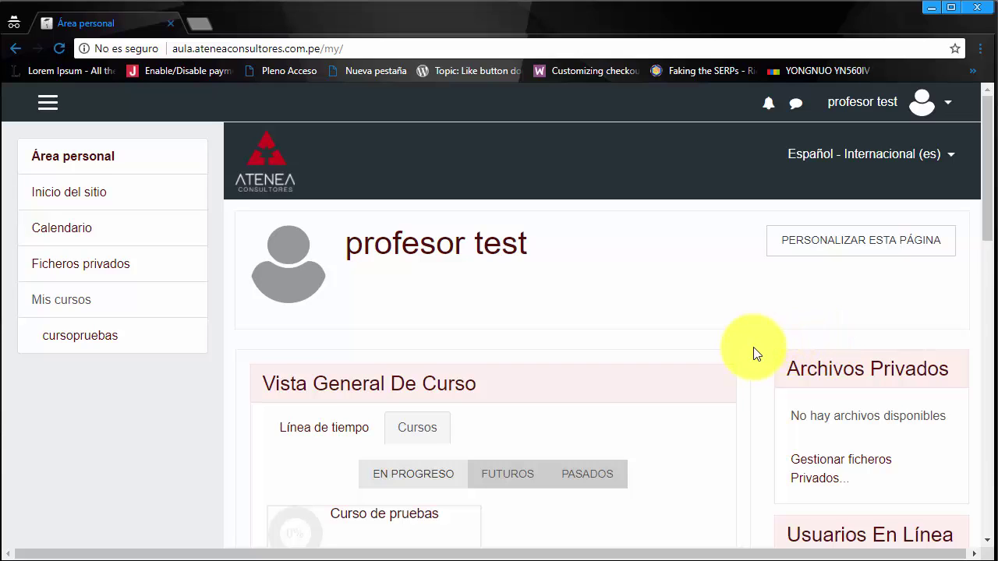
scroll(753, 355, "down", 1)
scroll(753, 355, "down", 2)
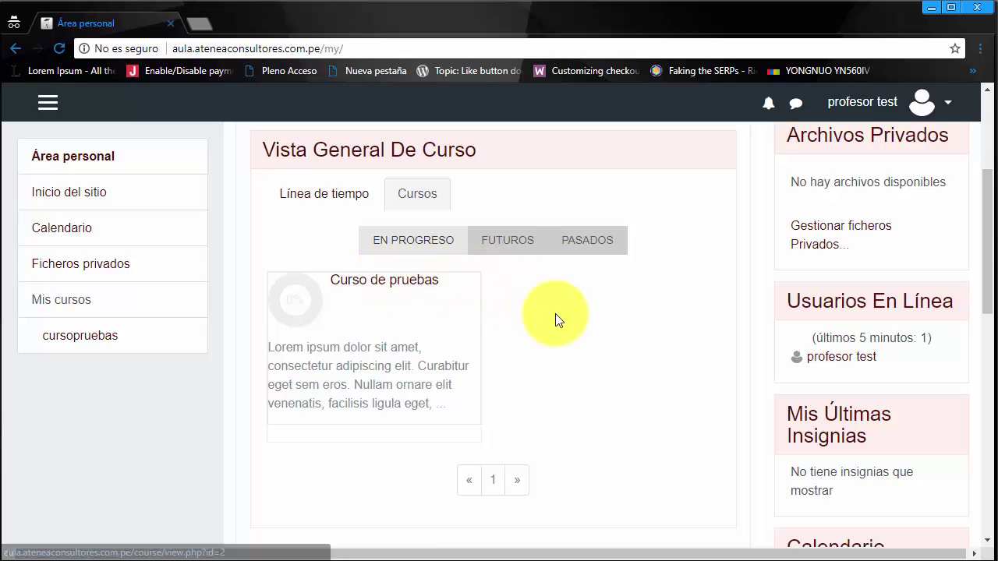
scroll(628, 355, "up", 1)
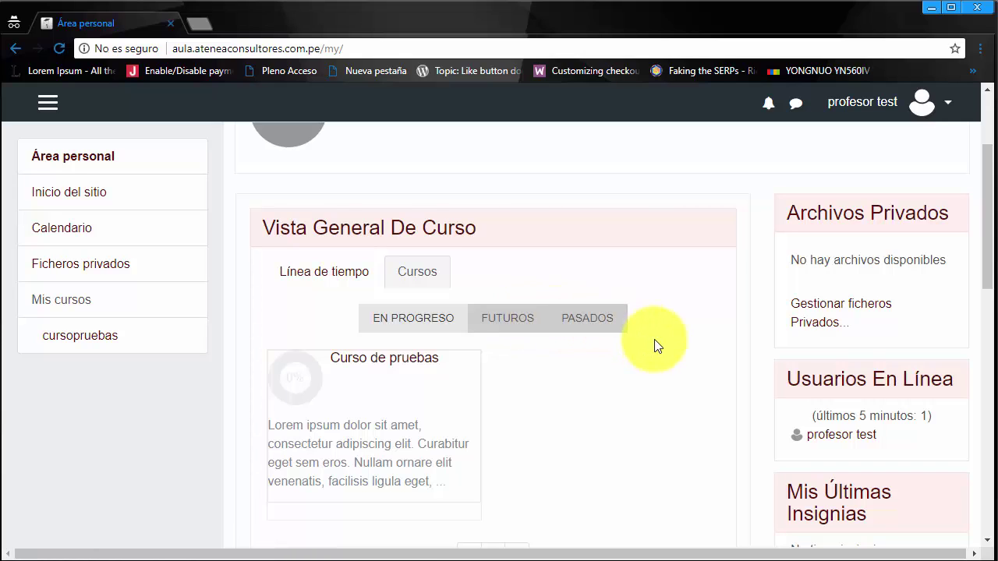
scroll(675, 348, "up", 1)
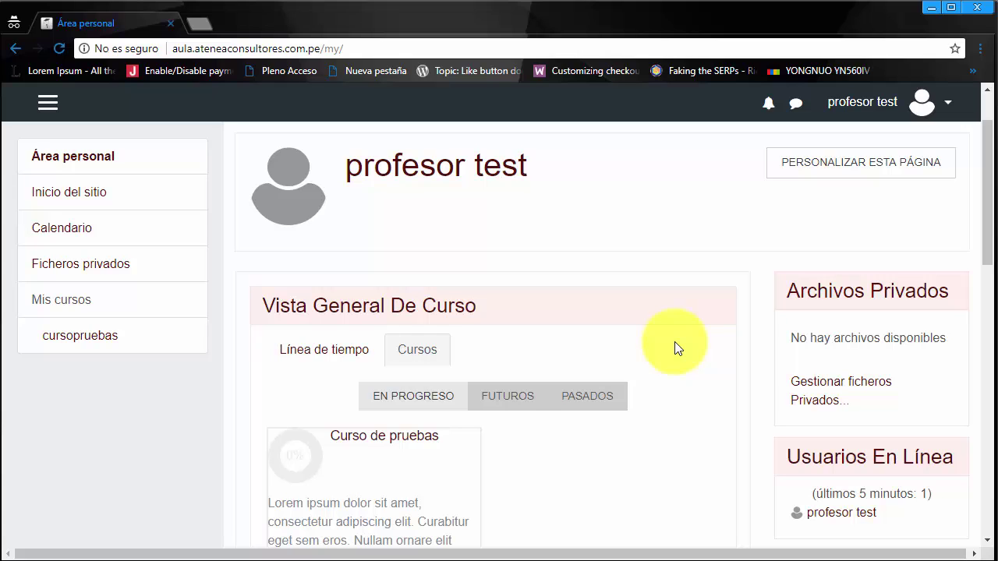
scroll(675, 348, "down", 1)
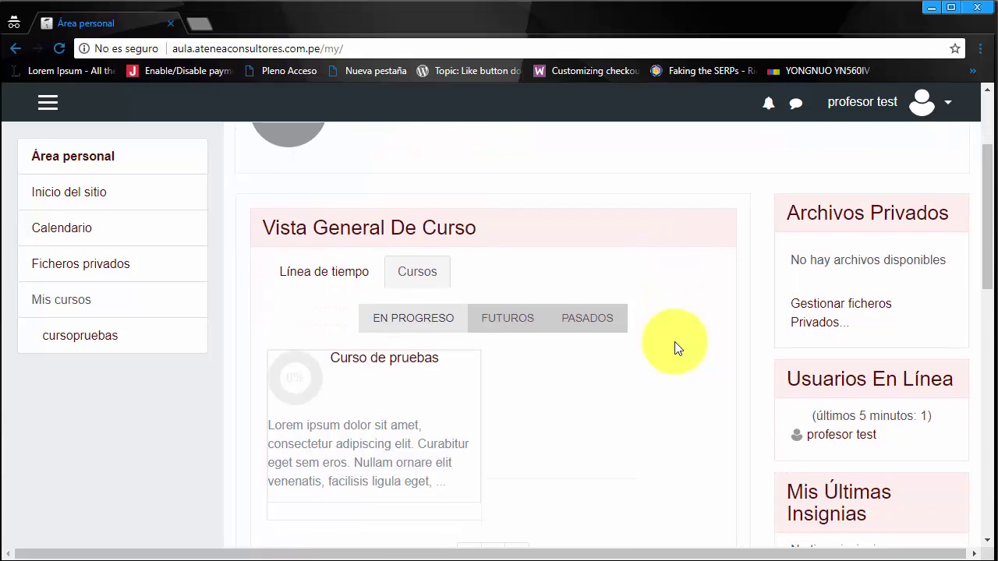
scroll(675, 348, "up", 2)
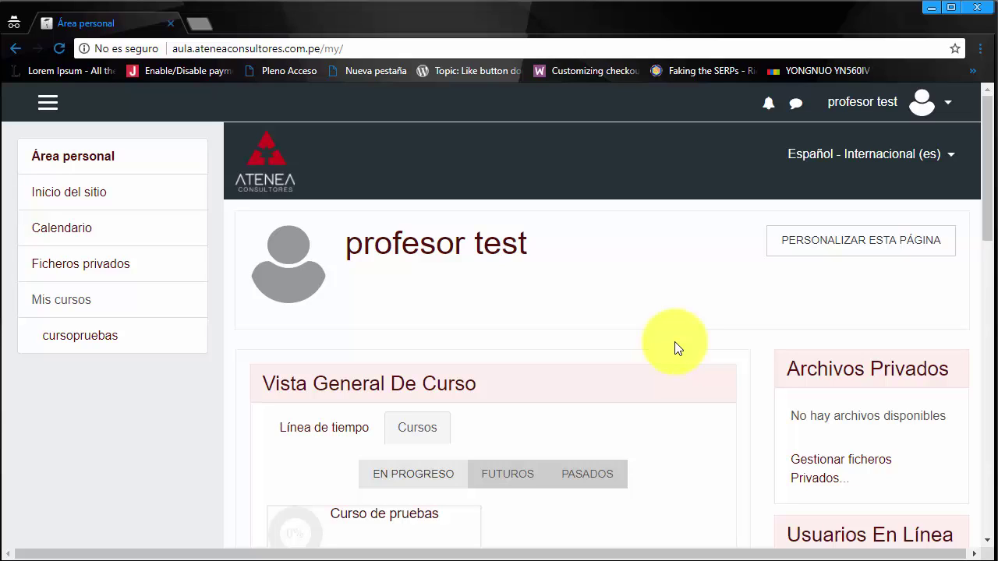
Step: Go to Mensajes from the user menu and confirm there are no pending messages
left_click(950, 105)
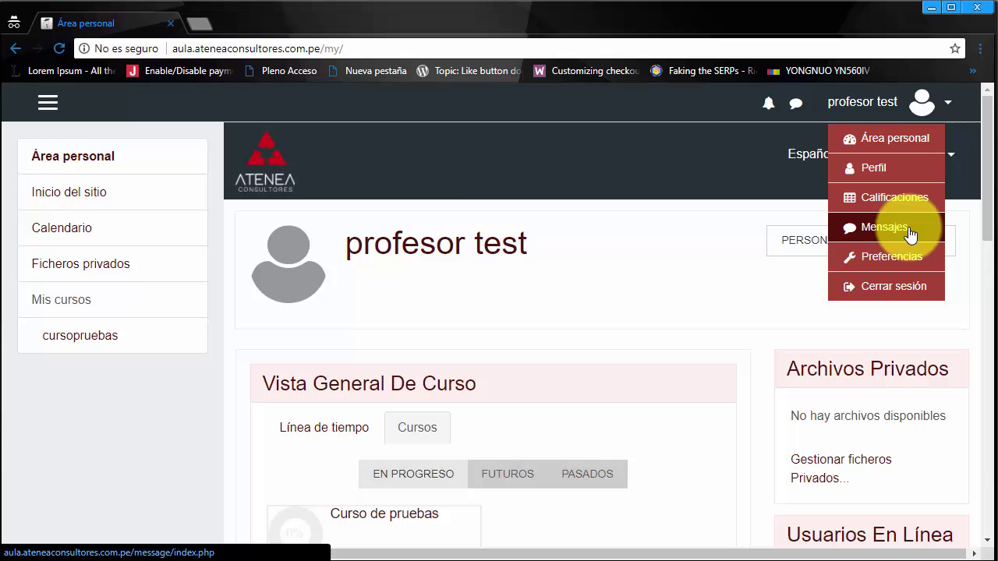
left_click(910, 235)
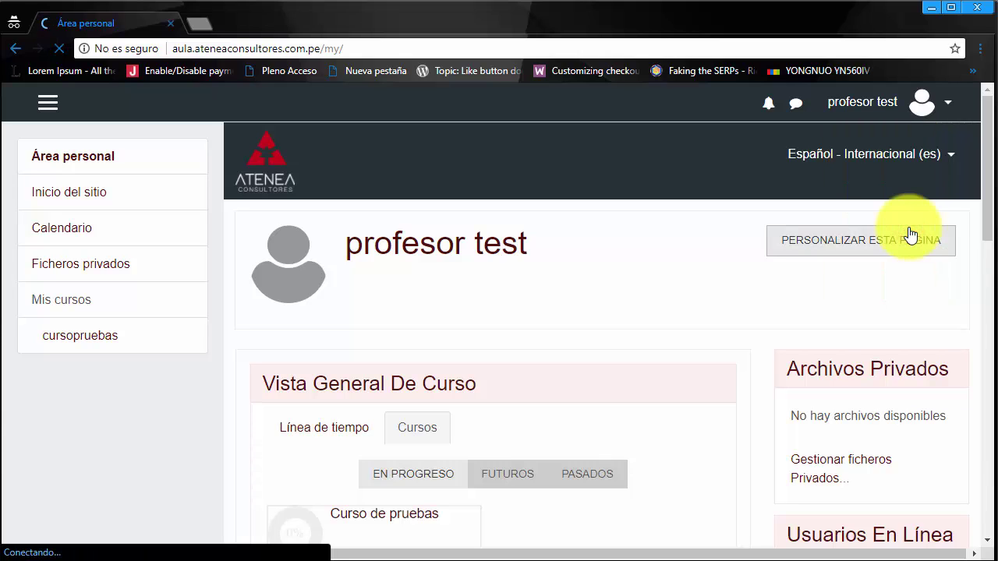
scroll(788, 261, "down", 2)
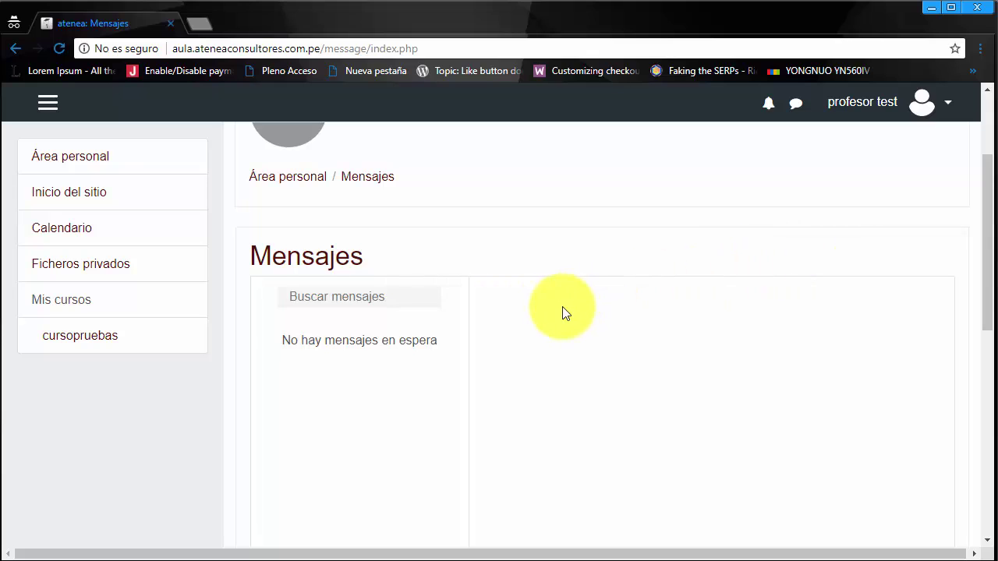
scroll(563, 311, "up", 2)
left_click(947, 105)
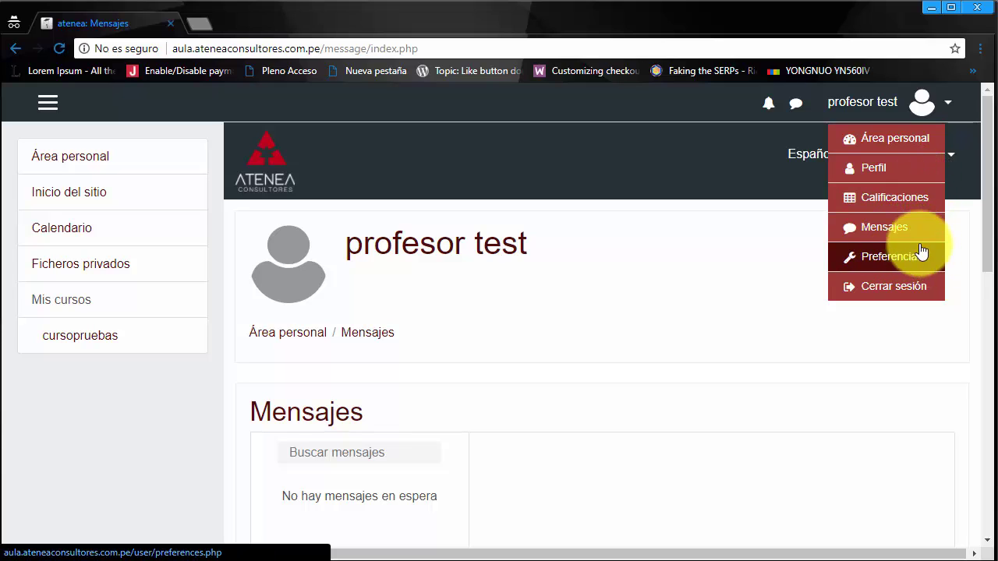
Step: Go to the teacher's Perfil page and open Editar perfil
left_click(913, 178)
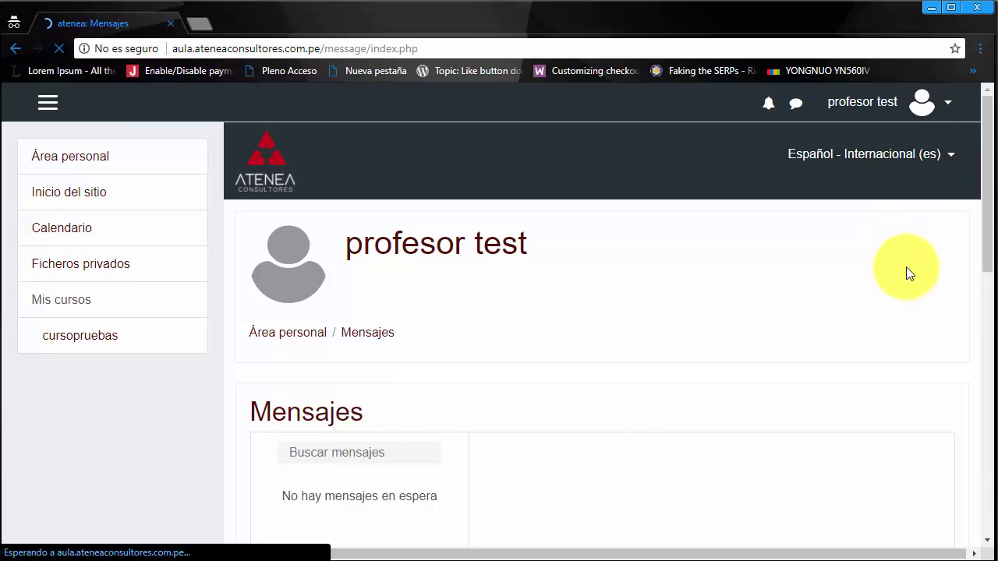
scroll(880, 302, "down", 3)
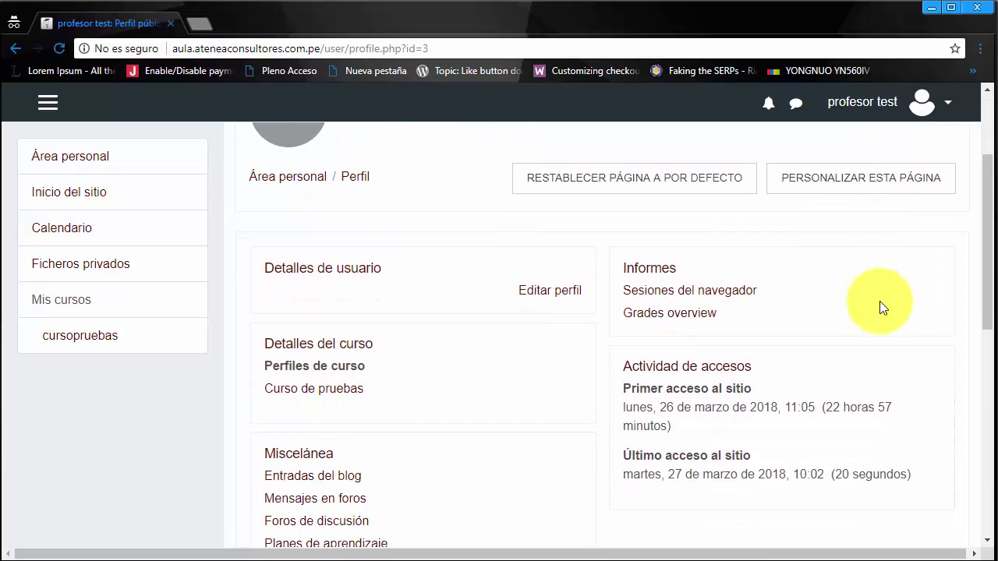
scroll(879, 307, "down", 1)
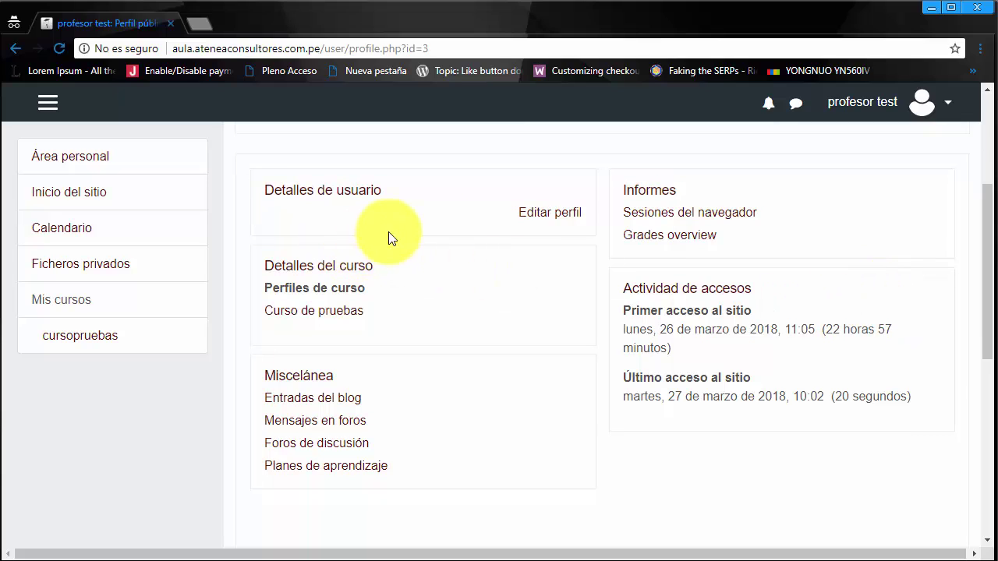
left_click(530, 215)
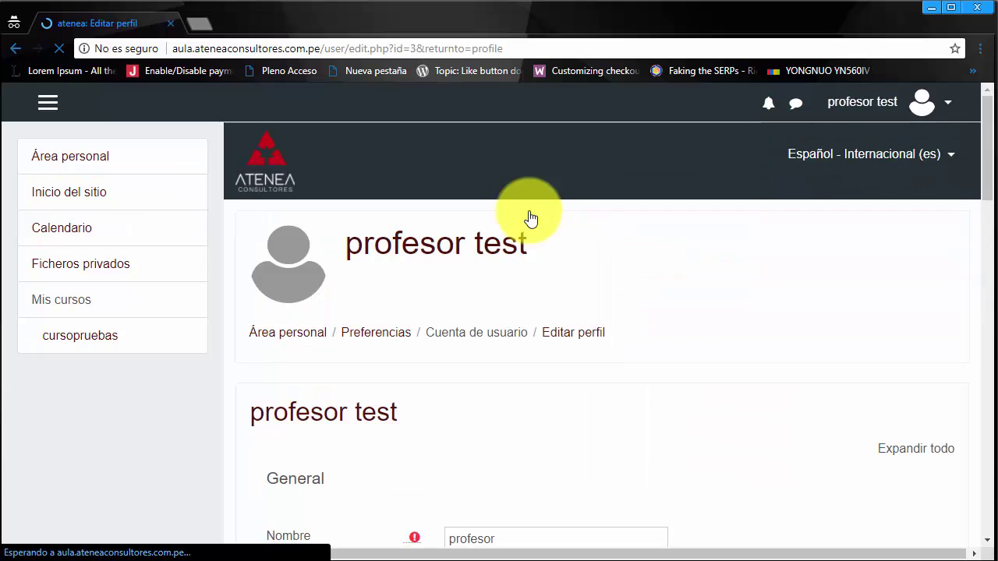
Step: Review the e-mail visibility choices and Descripción field, leaving them unchanged
scroll(585, 334, "down", 4)
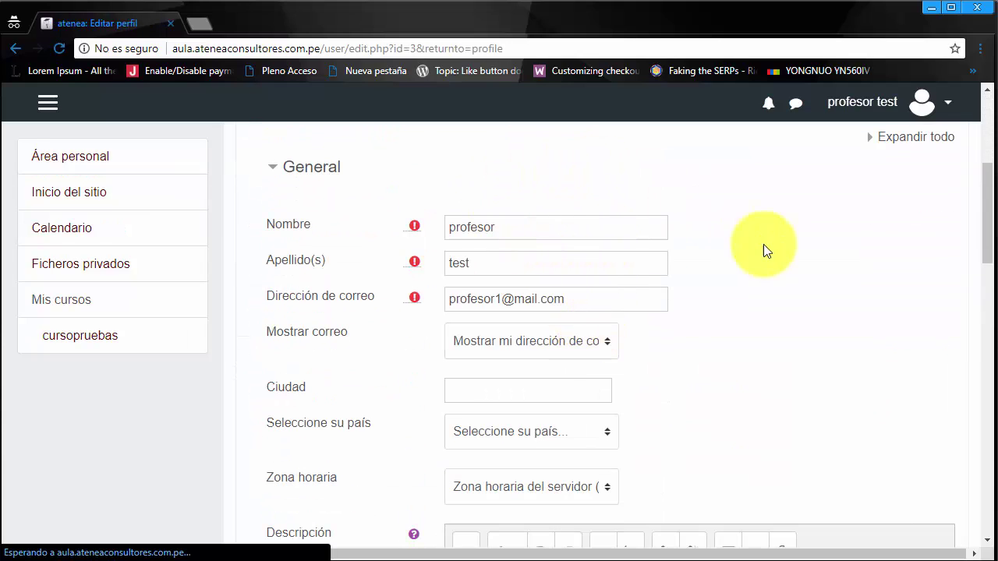
scroll(769, 301, "down", 1)
left_click(607, 270)
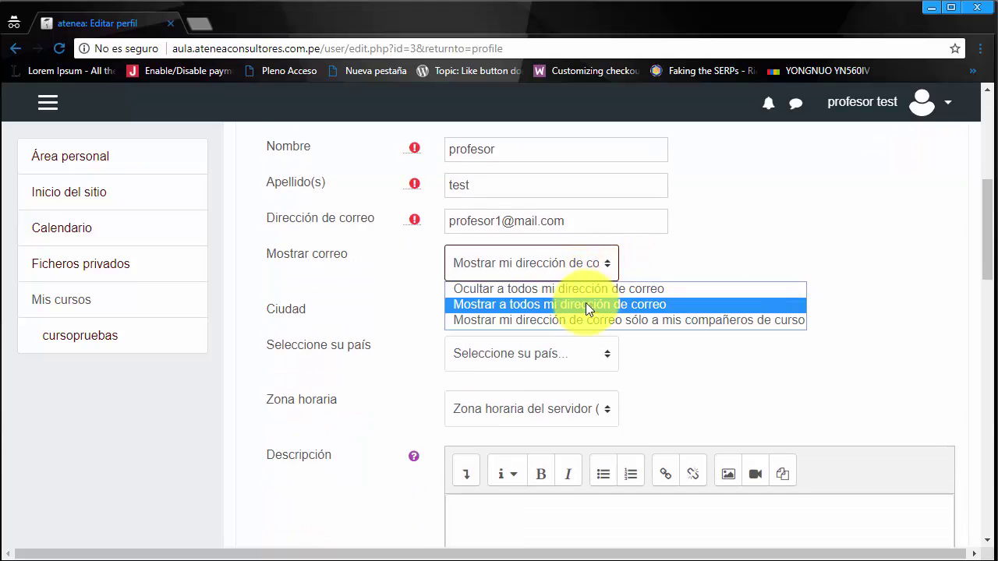
left_click(669, 259)
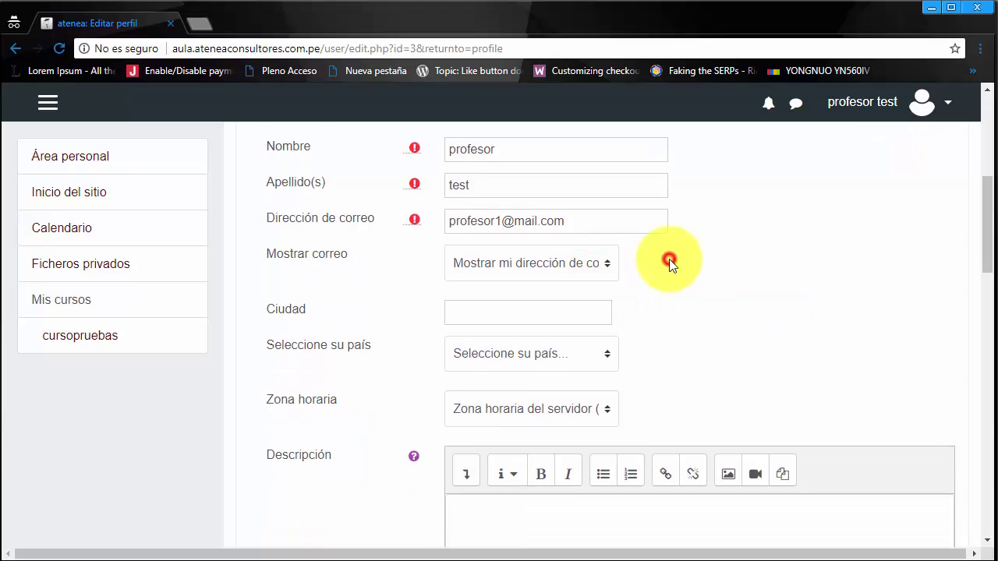
scroll(669, 259, "down", 1)
scroll(675, 278, "down", 3)
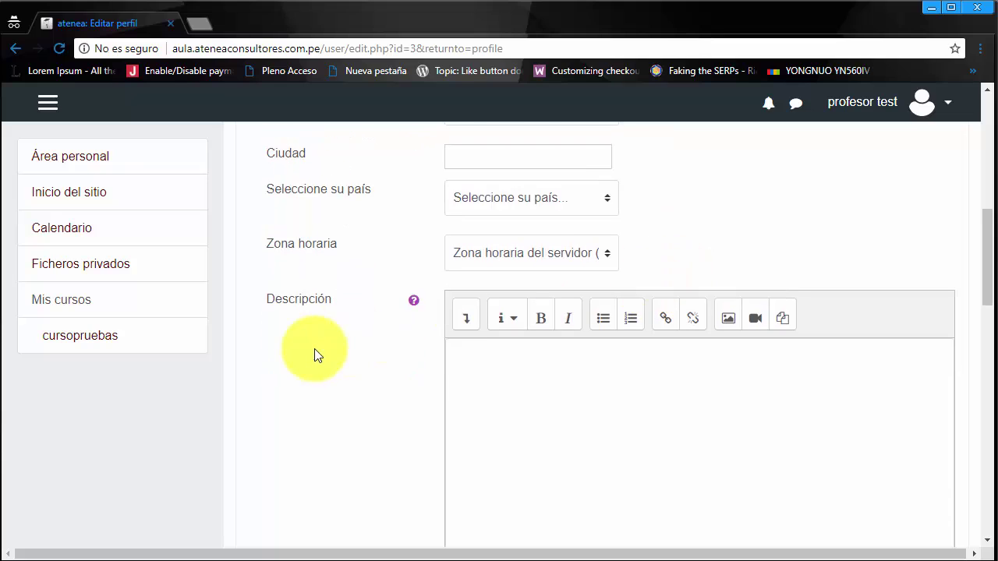
left_click(647, 246)
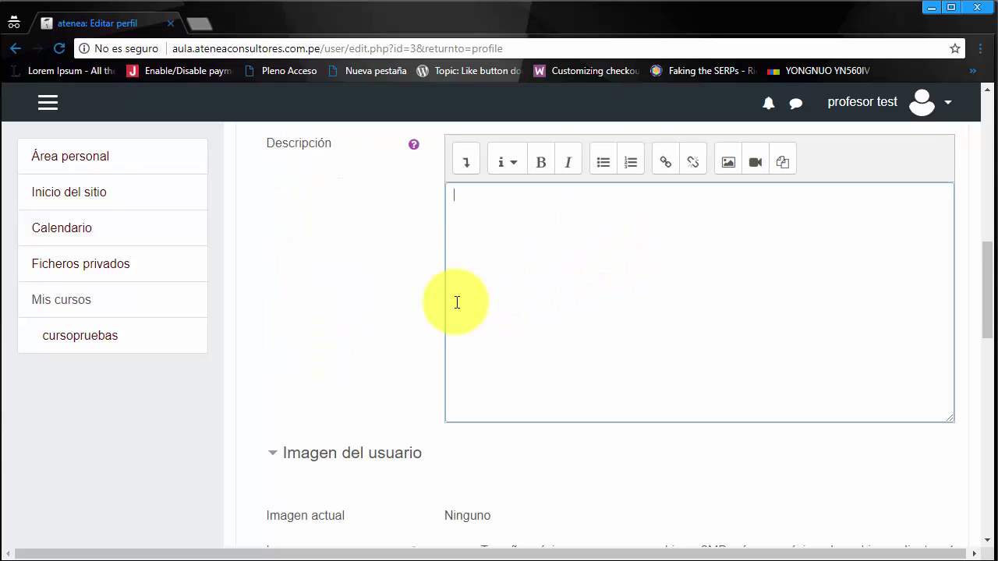
scroll(435, 305, "down", 4)
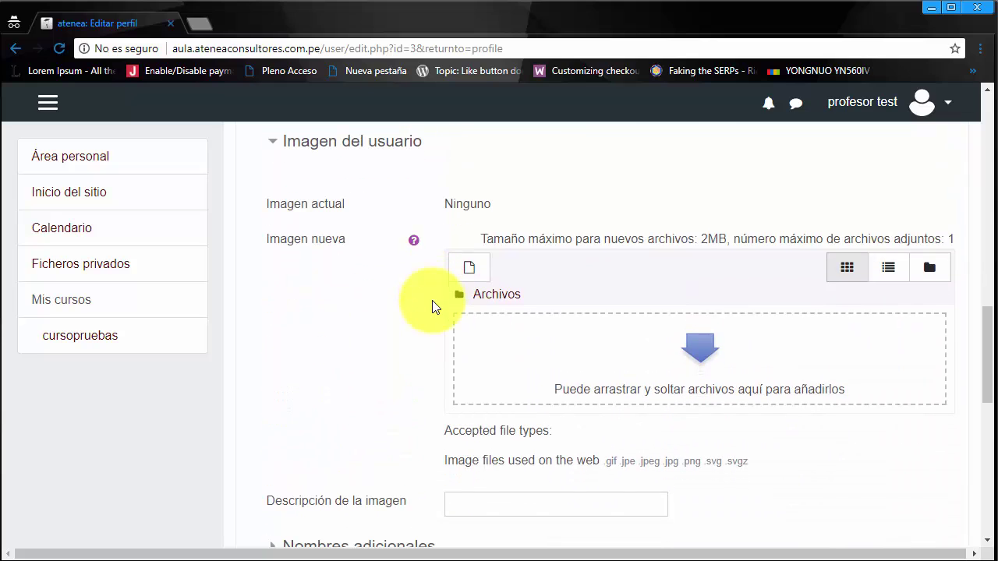
scroll(435, 306, "down", 4)
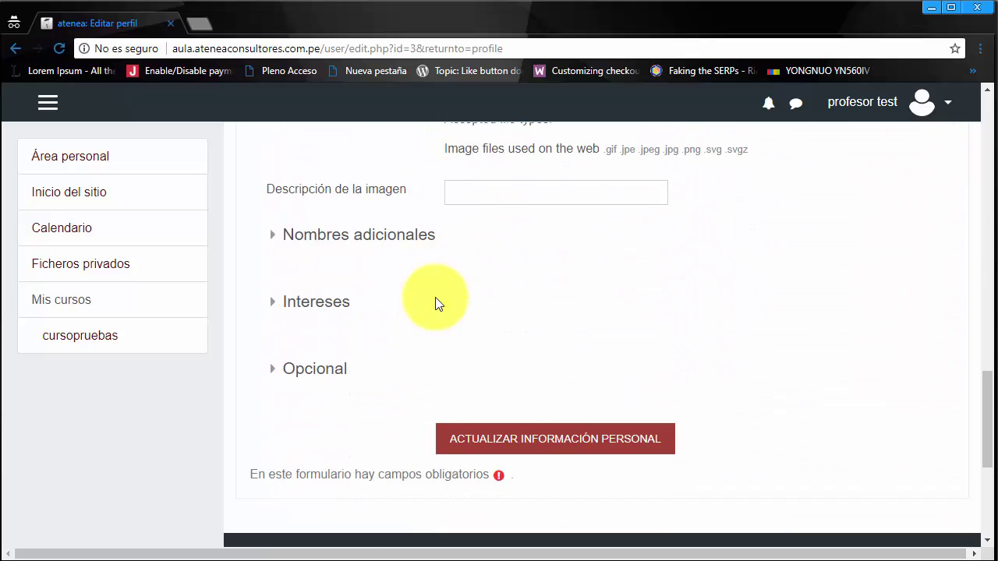
Step: Expand the Intereses and Opcional sections, then return to the top of the form
left_click(350, 301)
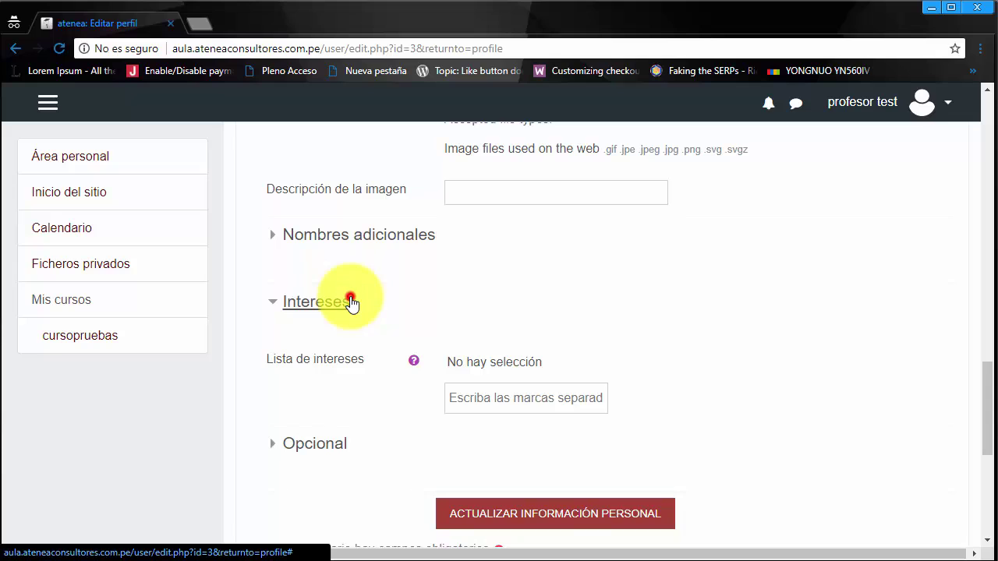
left_click(350, 302)
scroll(361, 314, "down", 1)
left_click(338, 290)
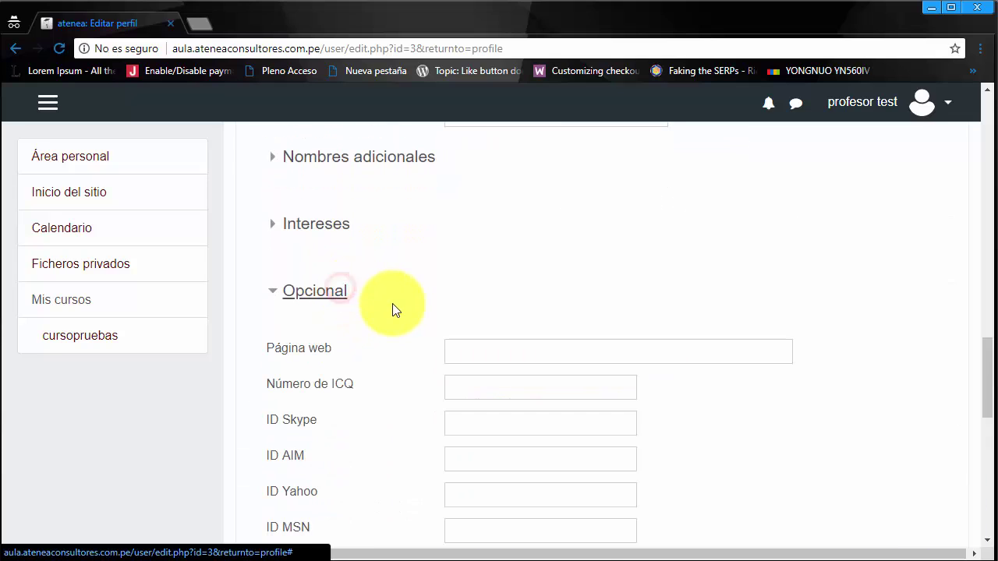
scroll(393, 310, "down", 2)
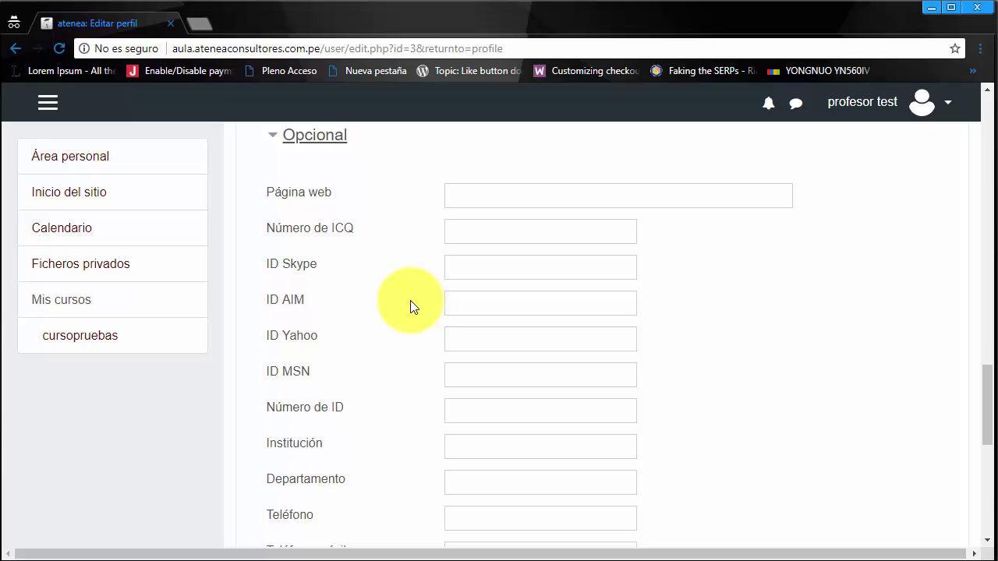
scroll(396, 324, "up", 5)
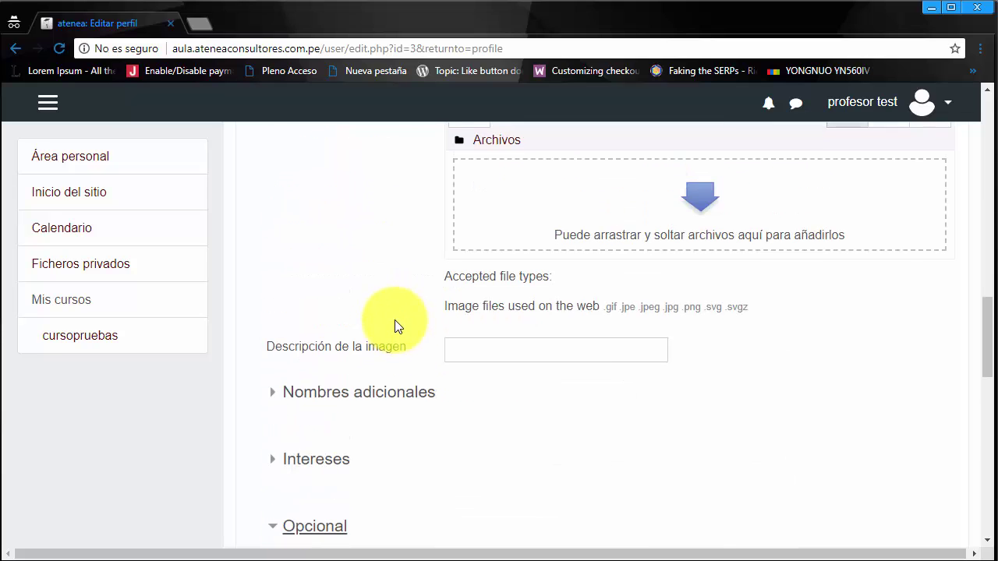
scroll(394, 320, "up", 13)
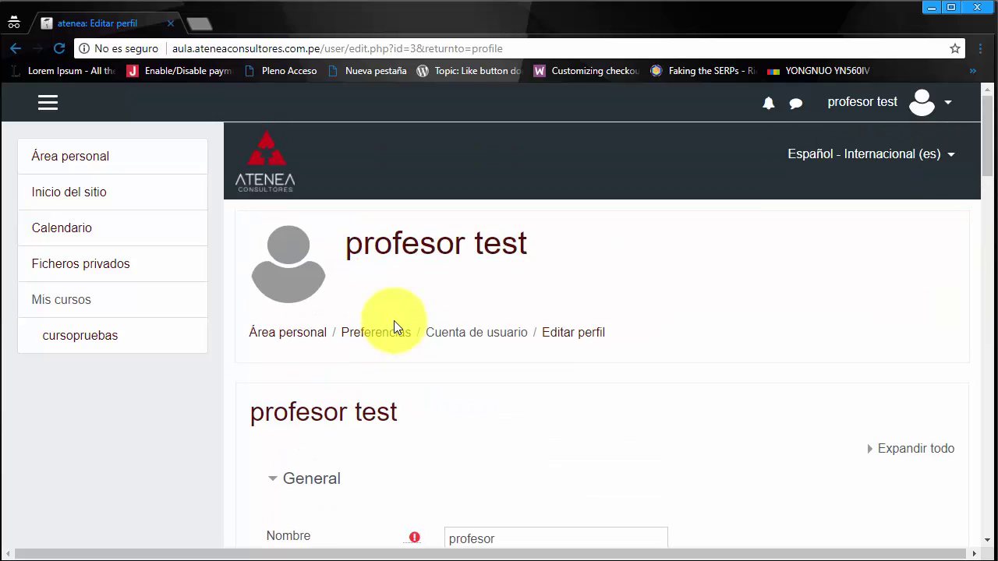
left_click(951, 107)
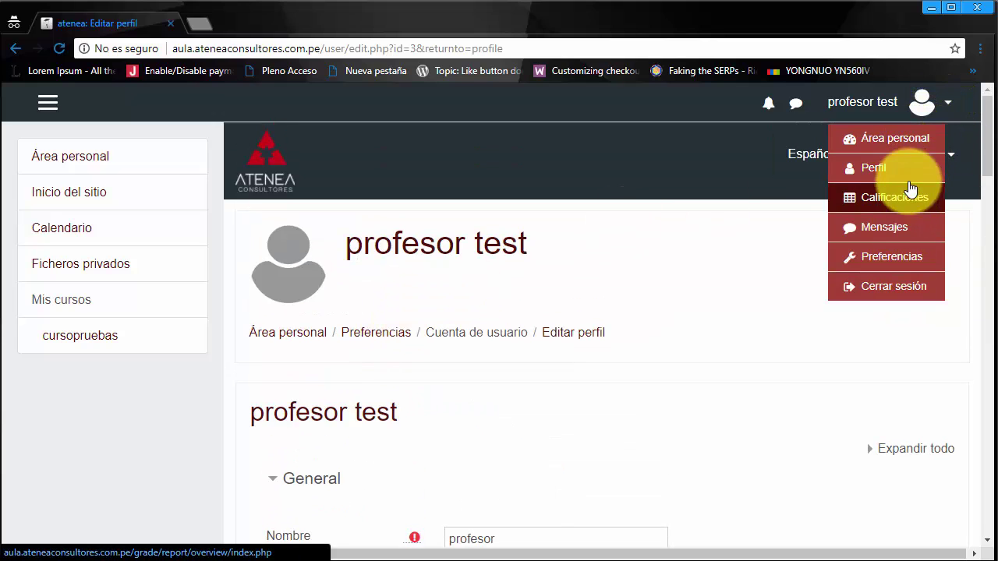
left_click(273, 151)
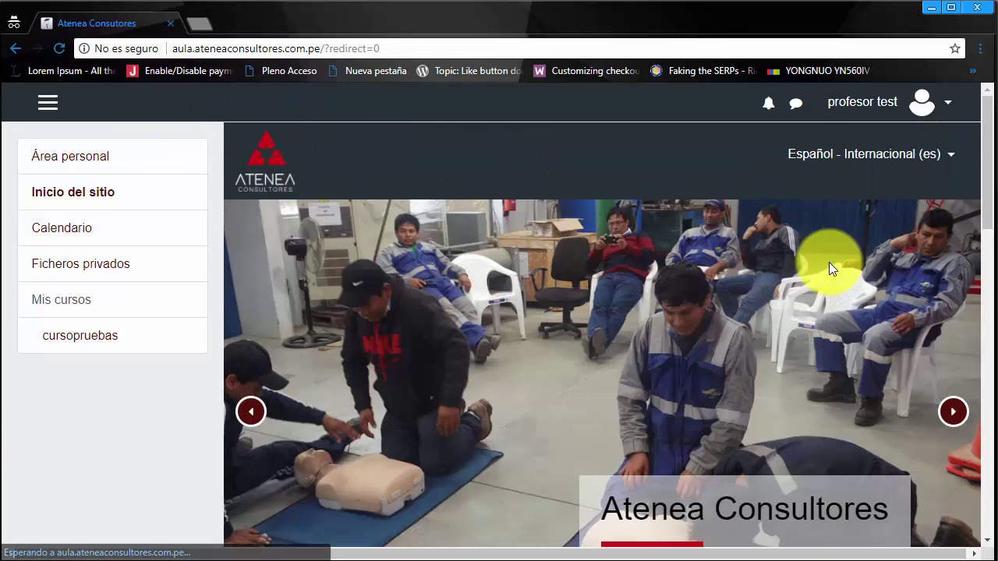
scroll(735, 267, "down", 3)
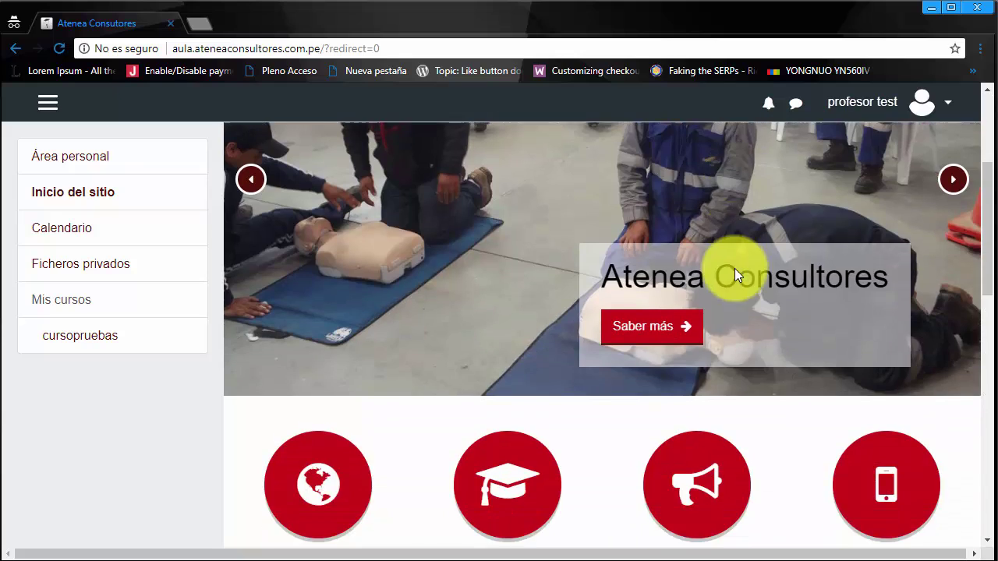
scroll(735, 268, "down", 3)
scroll(735, 268, "up", 6)
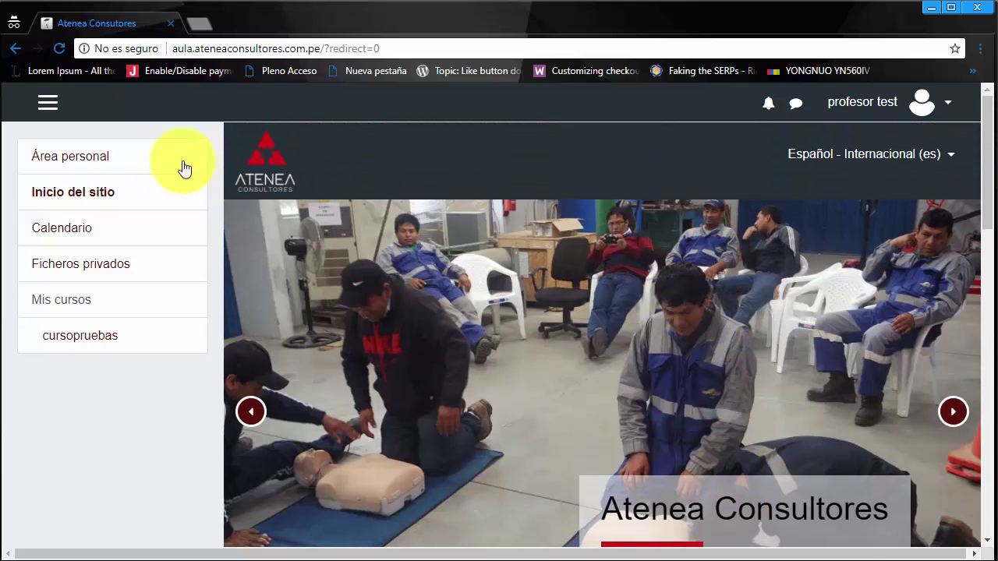
Step: Review the Área personal online users, badges and calendar blocks, highlighting some block text
left_click(102, 160)
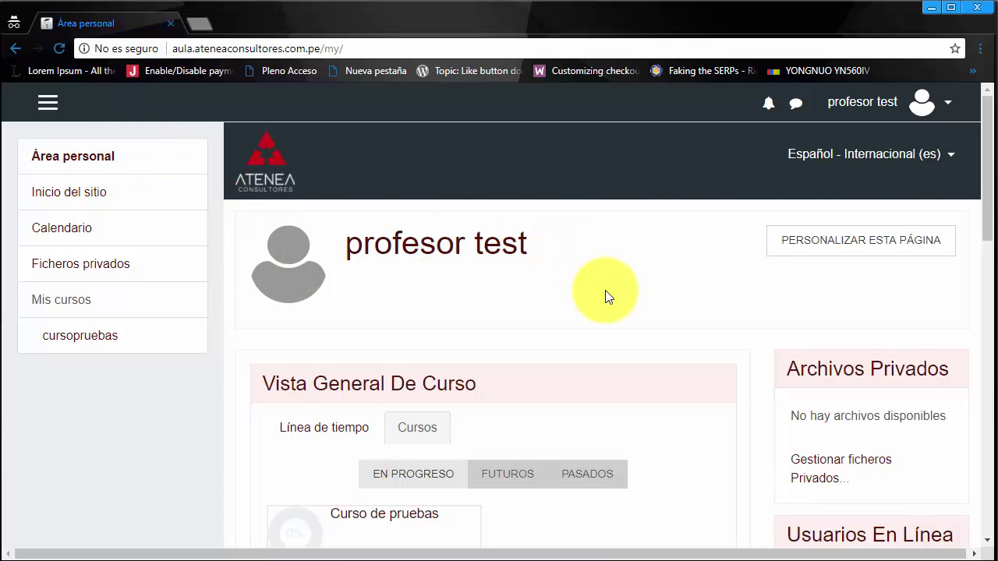
scroll(604, 290, "down", 2)
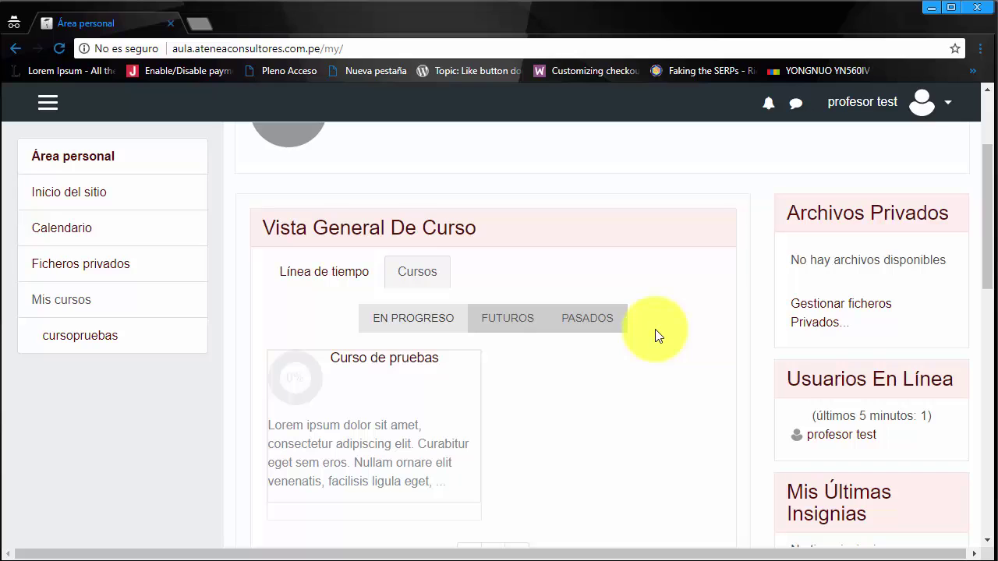
left_click_drag(789, 379, 926, 441)
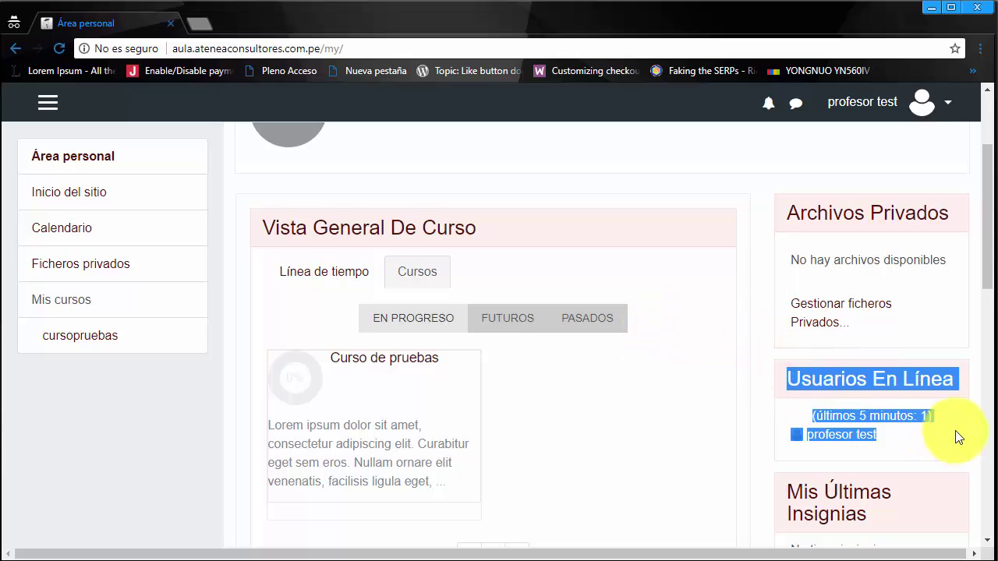
scroll(958, 431, "down", 1)
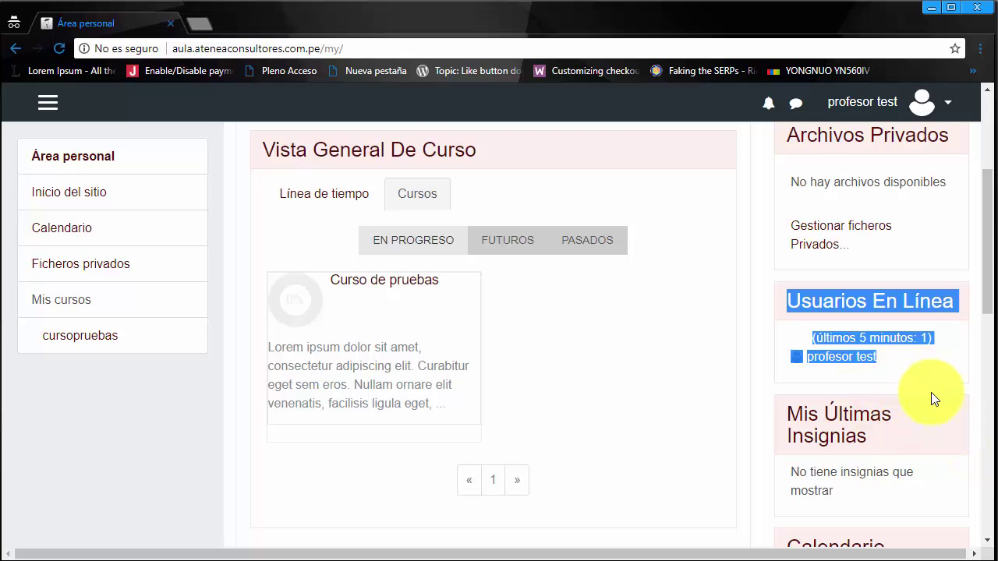
scroll(931, 392, "down", 2)
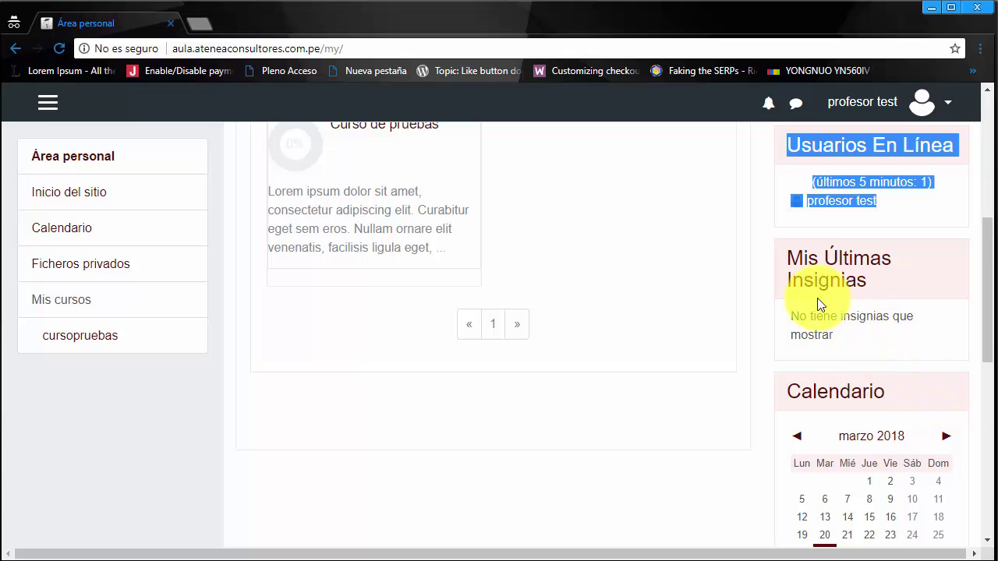
left_click_drag(790, 315, 832, 335)
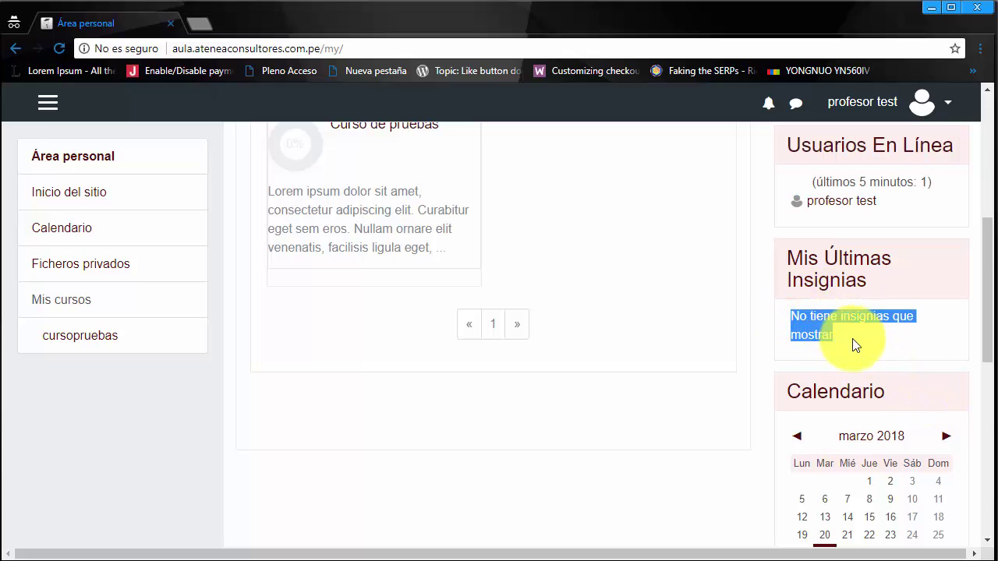
scroll(857, 343, "down", 1)
scroll(912, 323, "down", 1)
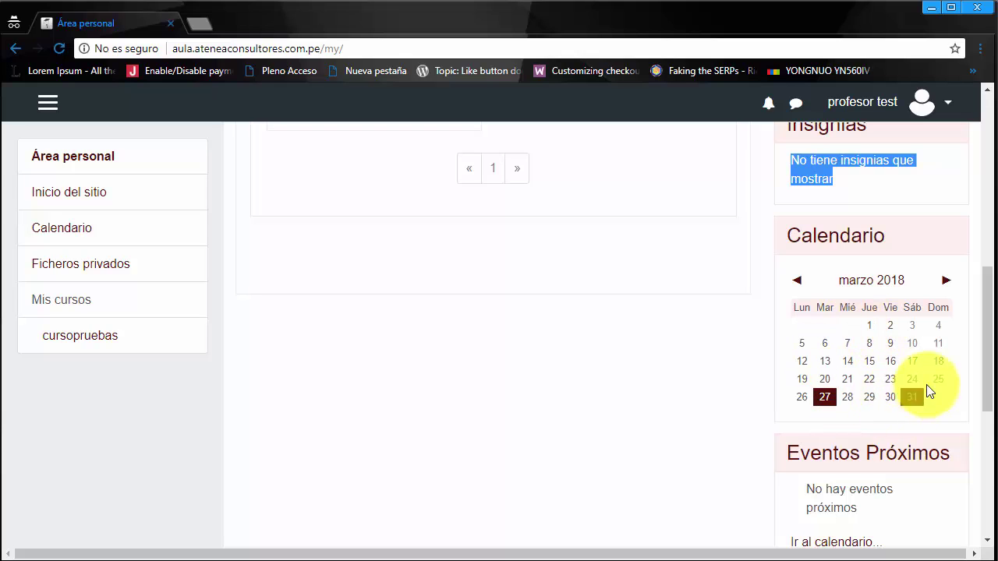
scroll(921, 421, "down", 2)
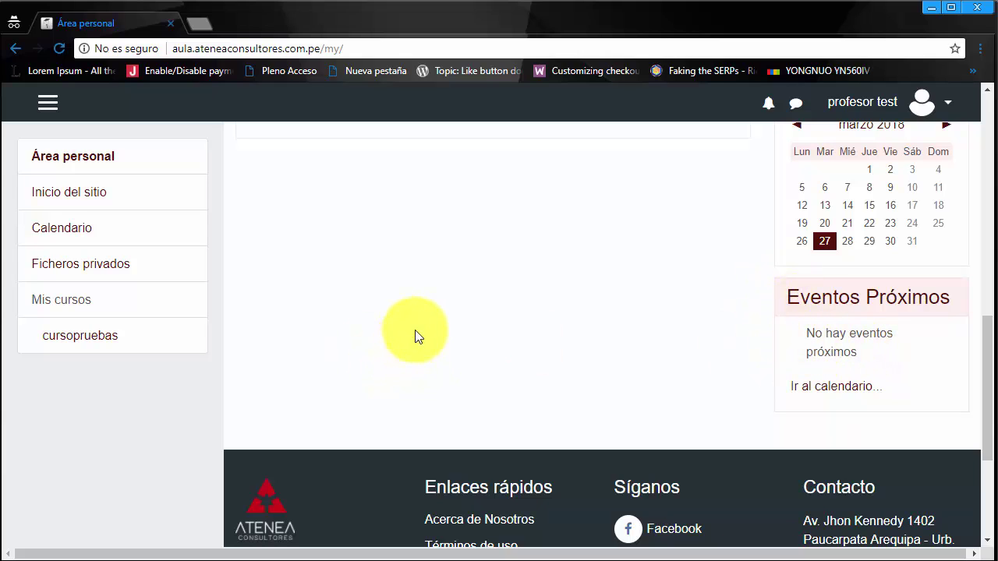
Step: Open Calendario and scroll through the marzo 2018 month view
left_click(62, 227)
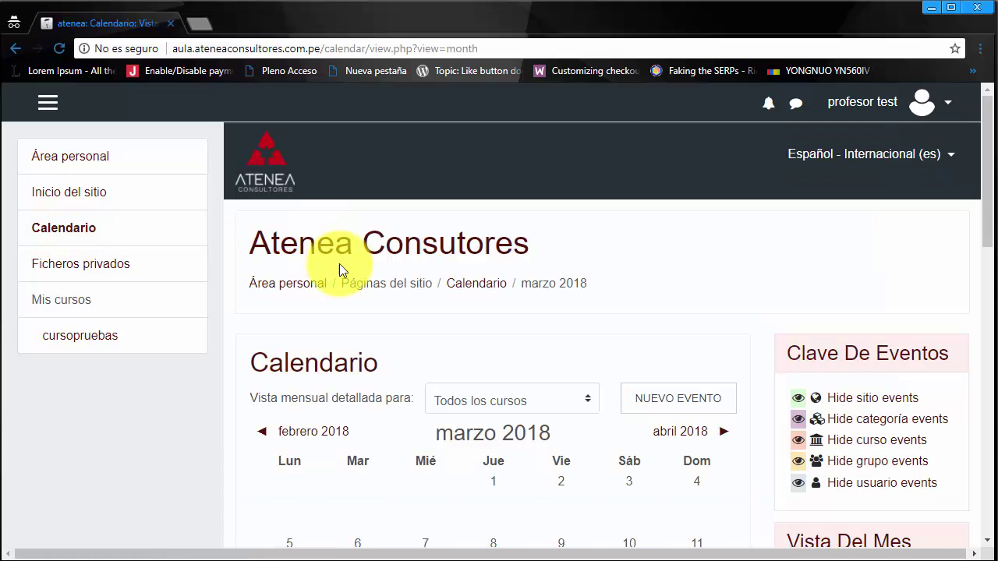
scroll(462, 316, "down", 1)
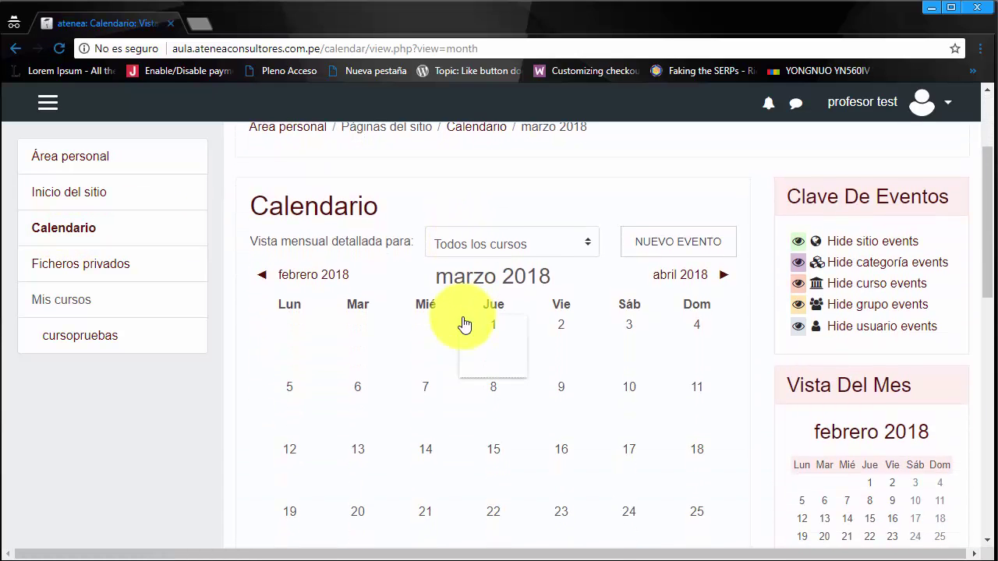
scroll(465, 324, "down", 1)
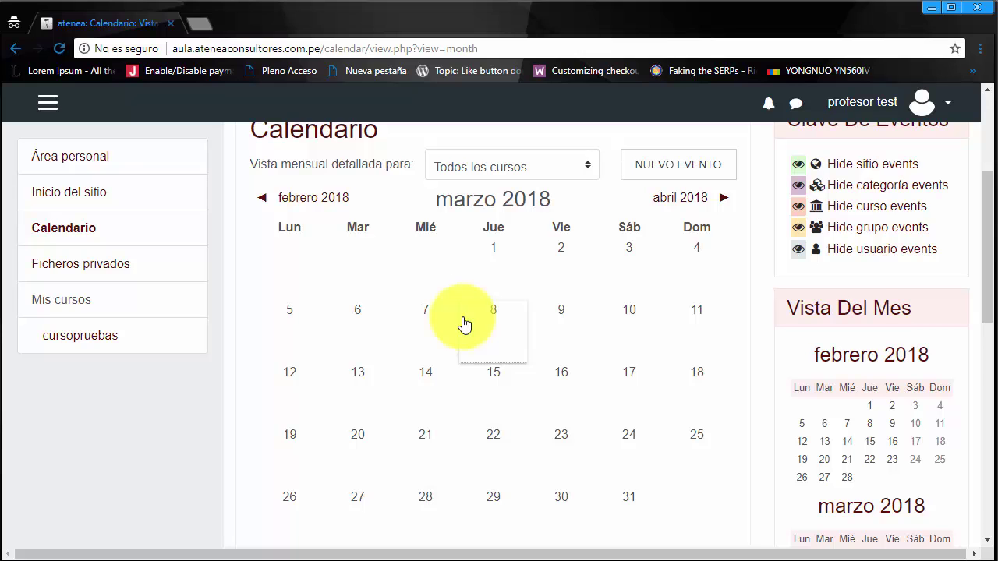
scroll(464, 325, "down", 2)
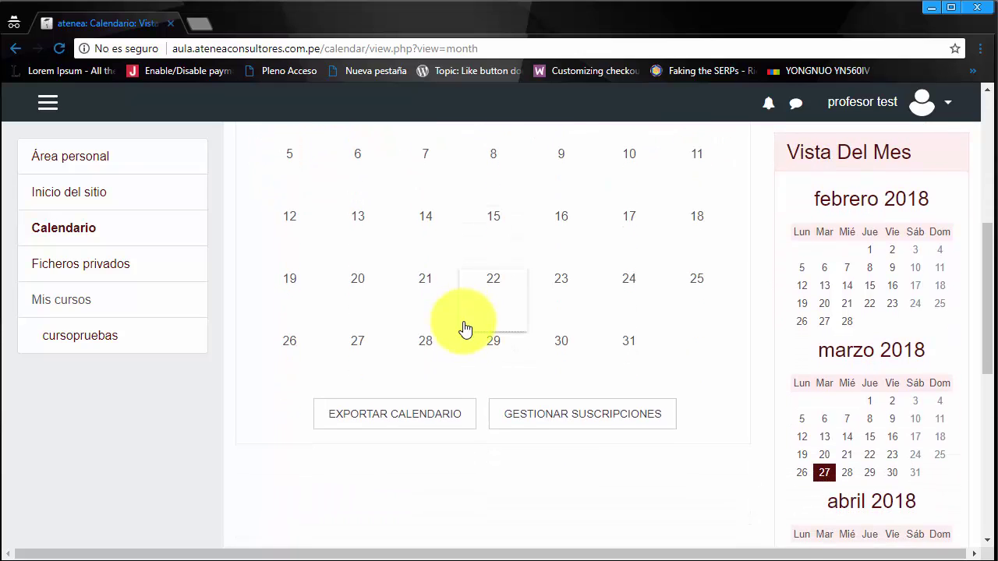
scroll(455, 365, "up", 4)
scroll(454, 365, "down", 3)
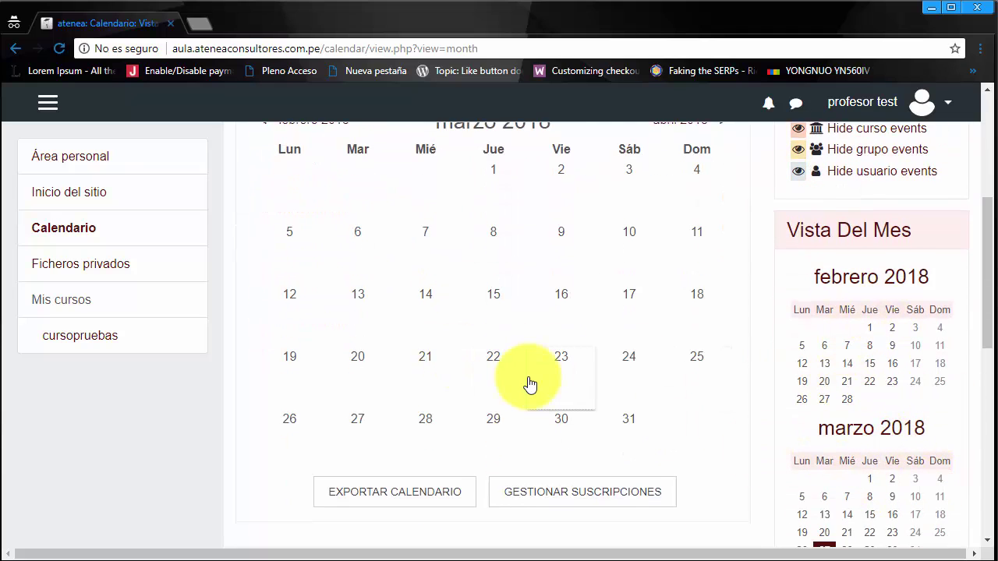
scroll(528, 382, "up", 1)
scroll(529, 384, "up", 2)
Step: Open Ficheros privados and scroll to the empty Archivos drop zone
left_click(116, 266)
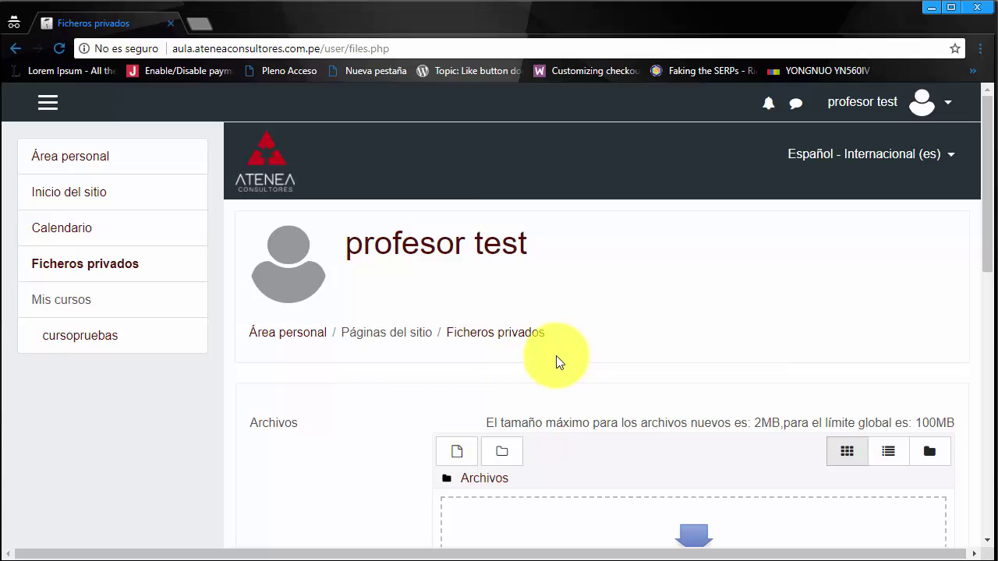
scroll(343, 412, "down", 2)
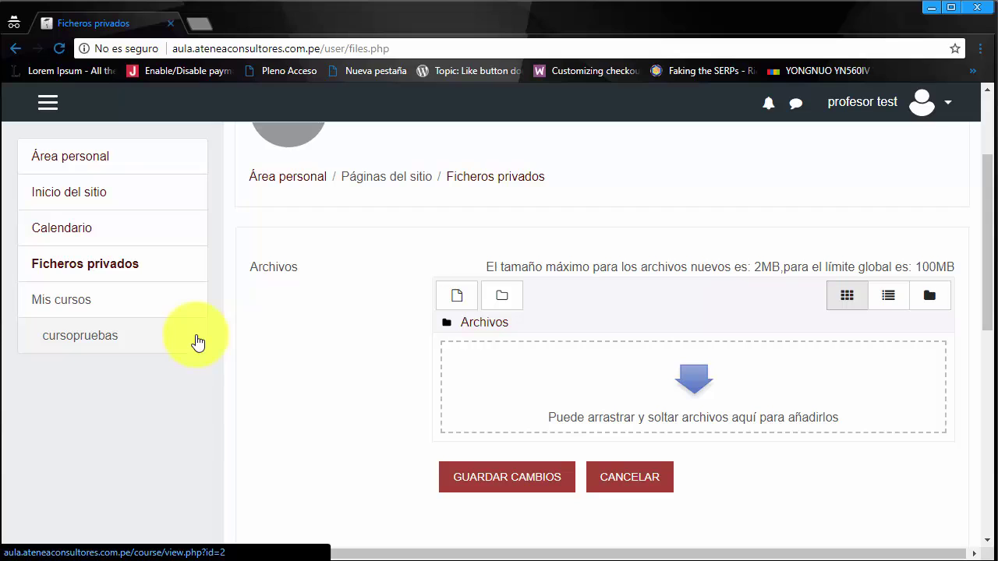
Step: Open cursopruebas from Mis cursos and review Avisos, Esquema and Tema 1–4
left_click(109, 342)
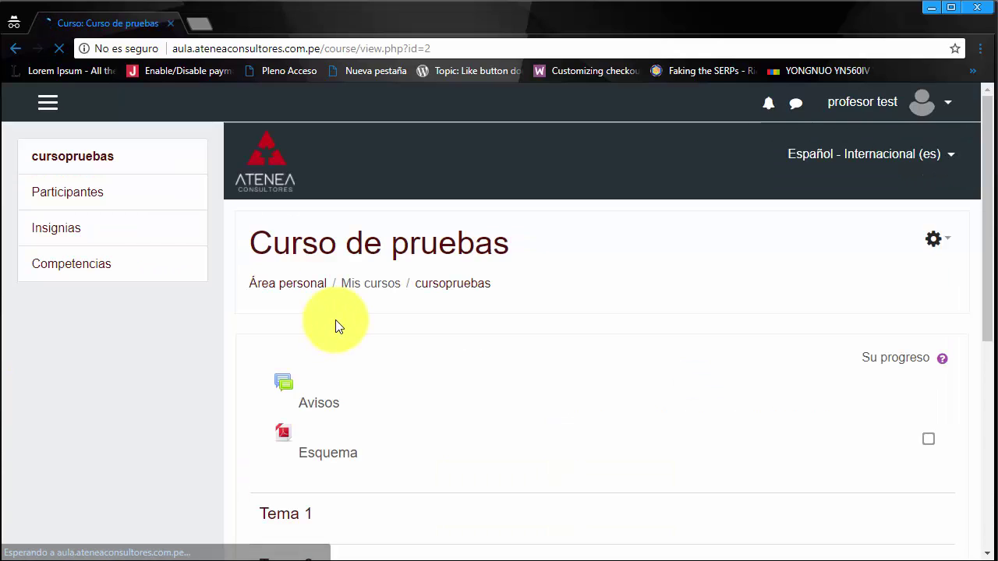
scroll(721, 316, "down", 4)
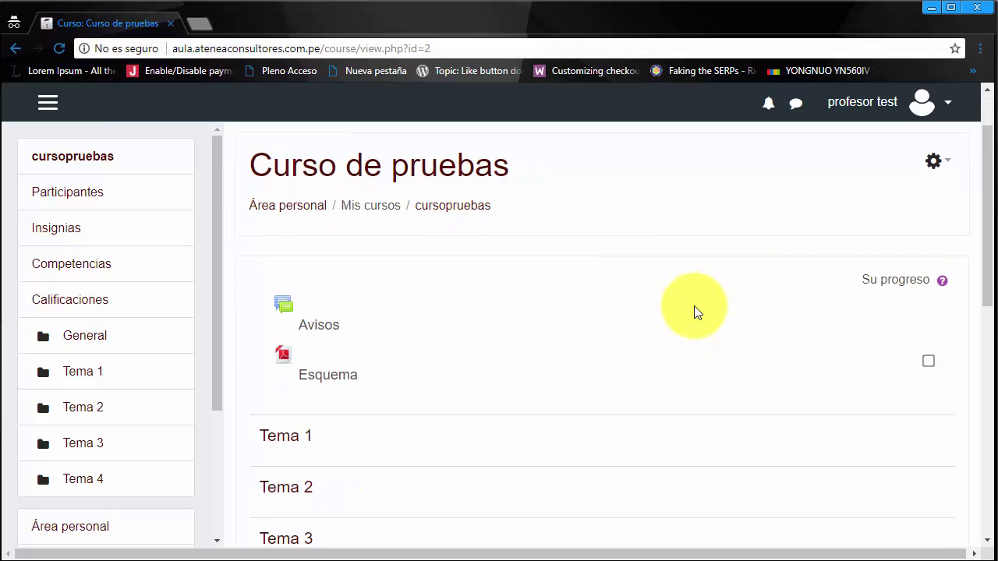
scroll(697, 312, "down", 2)
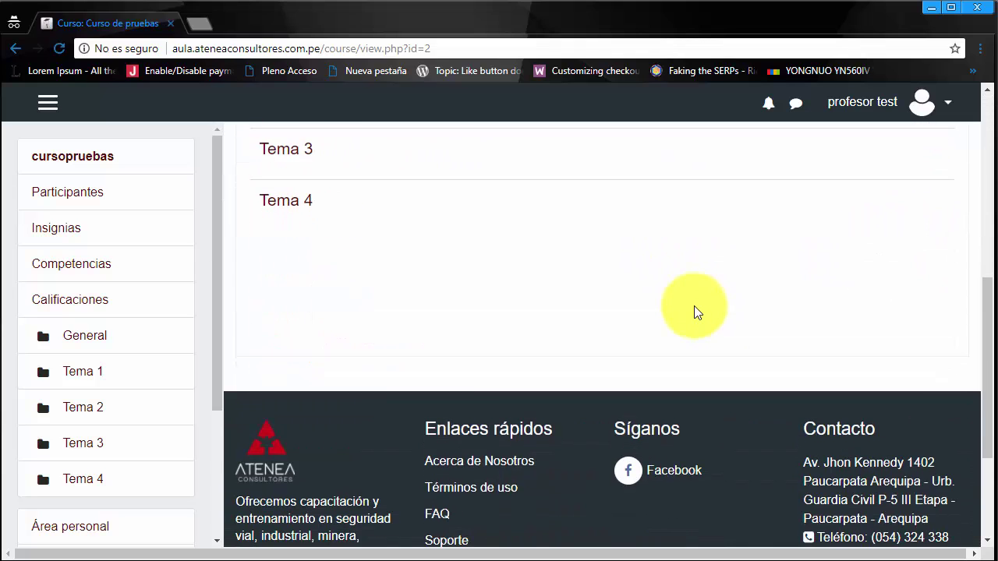
scroll(697, 312, "up", 3)
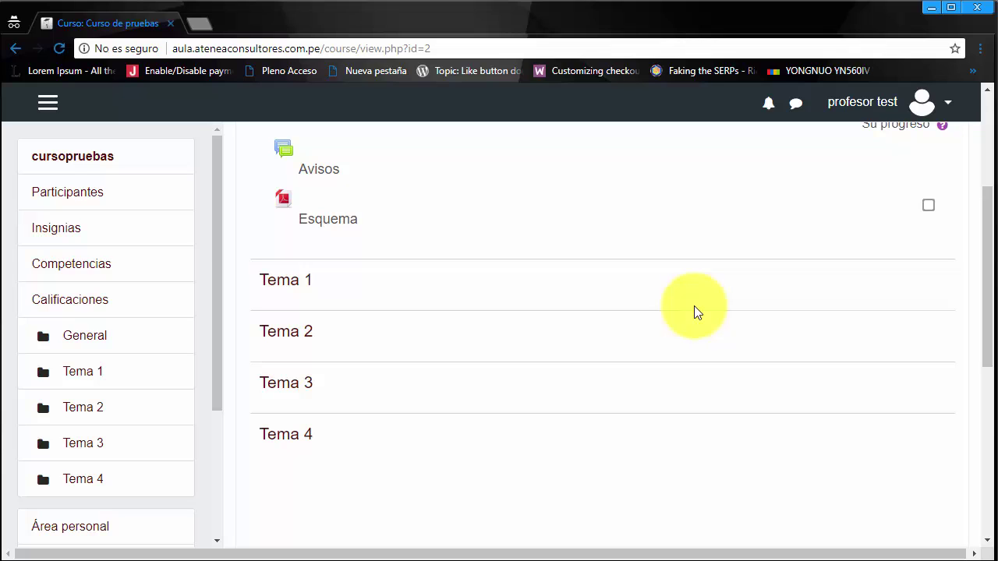
scroll(696, 312, "up", 2)
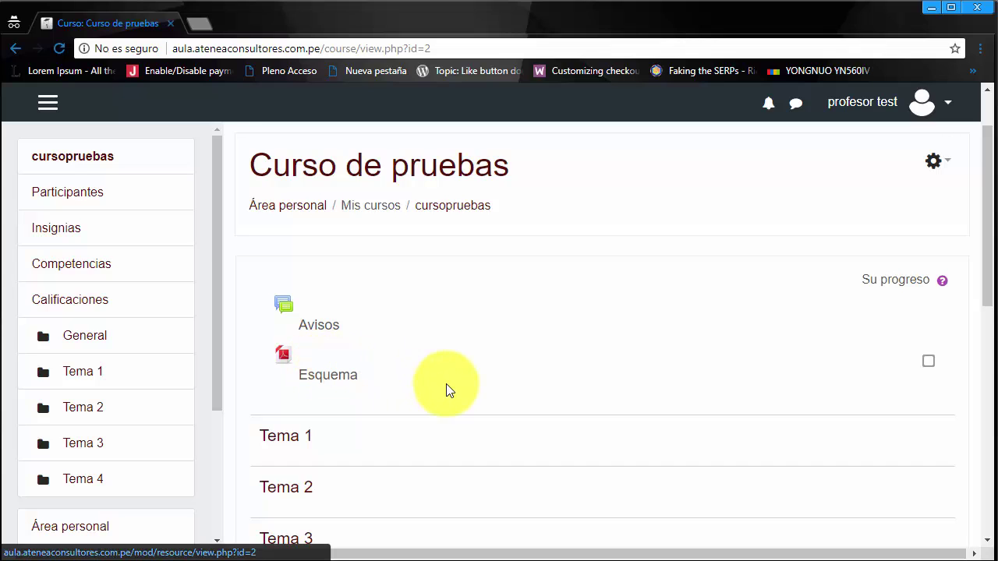
scroll(448, 385, "down", 2)
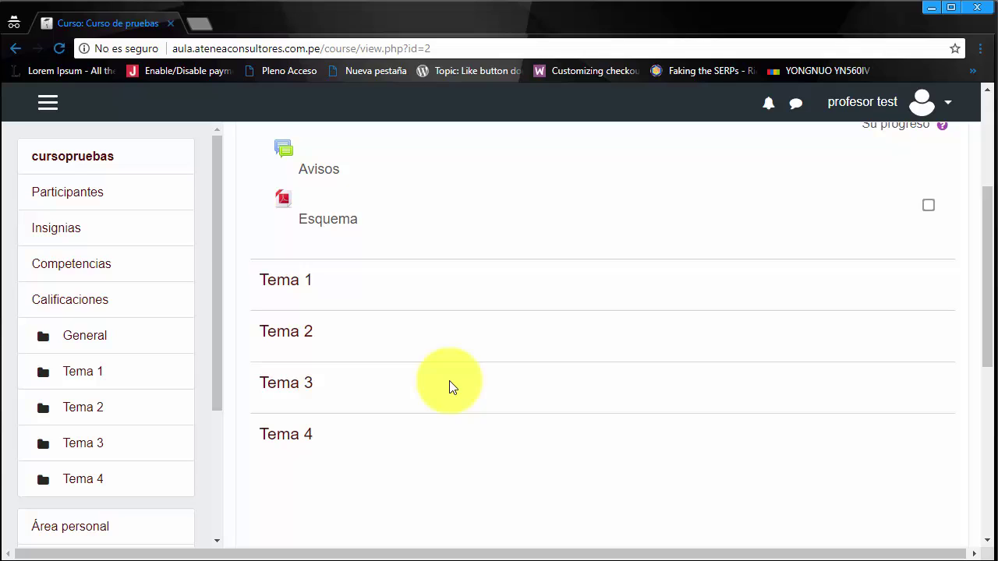
scroll(450, 386, "up", 2)
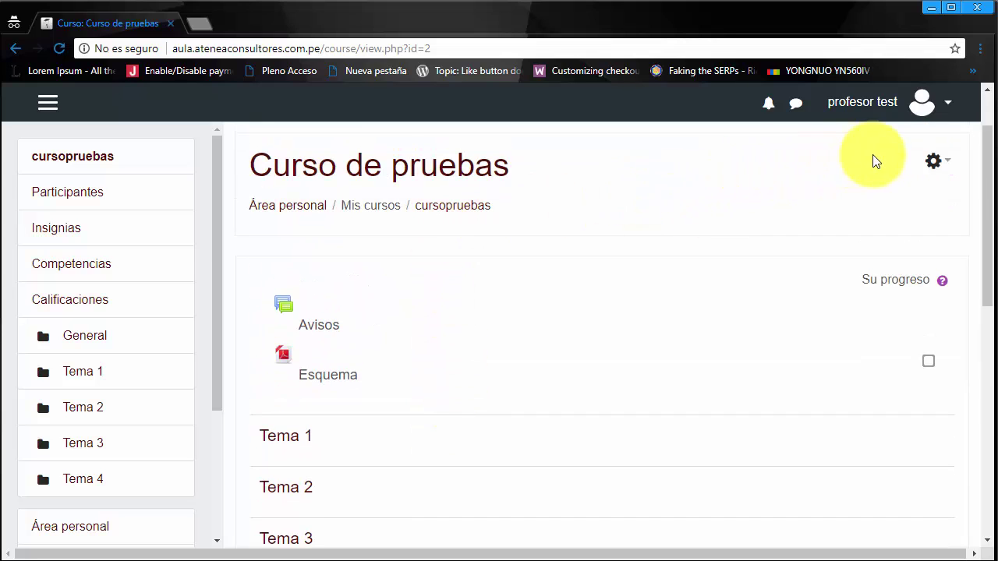
Step: Open the gear-icon administration menu on the Curso de pruebas page
left_click(949, 171)
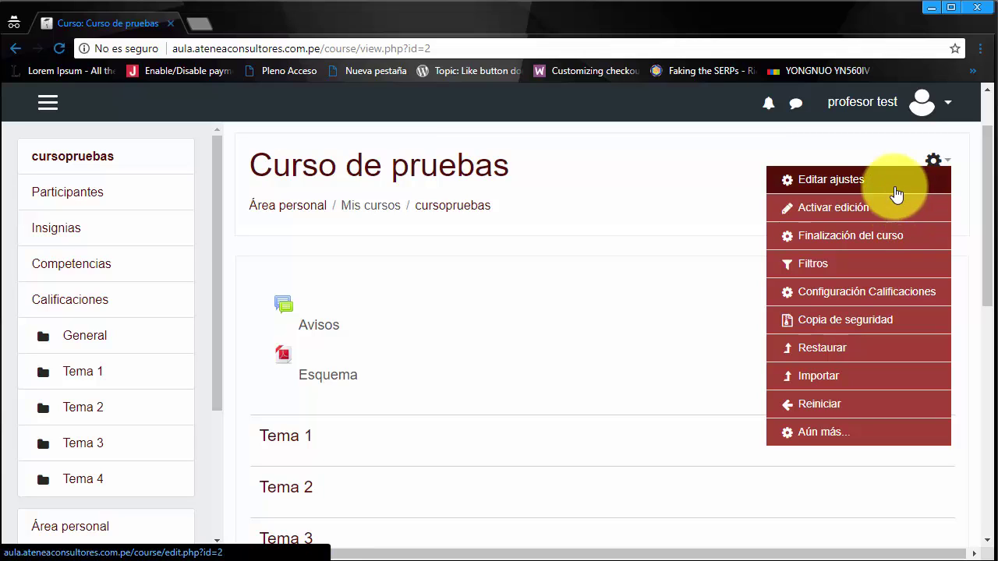
left_click(857, 179)
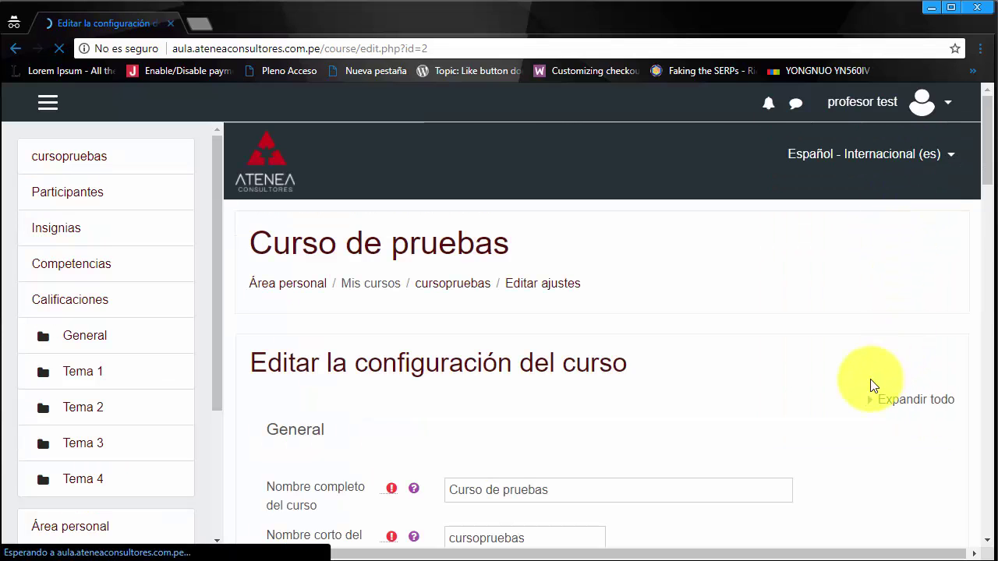
scroll(862, 400, "down", 4)
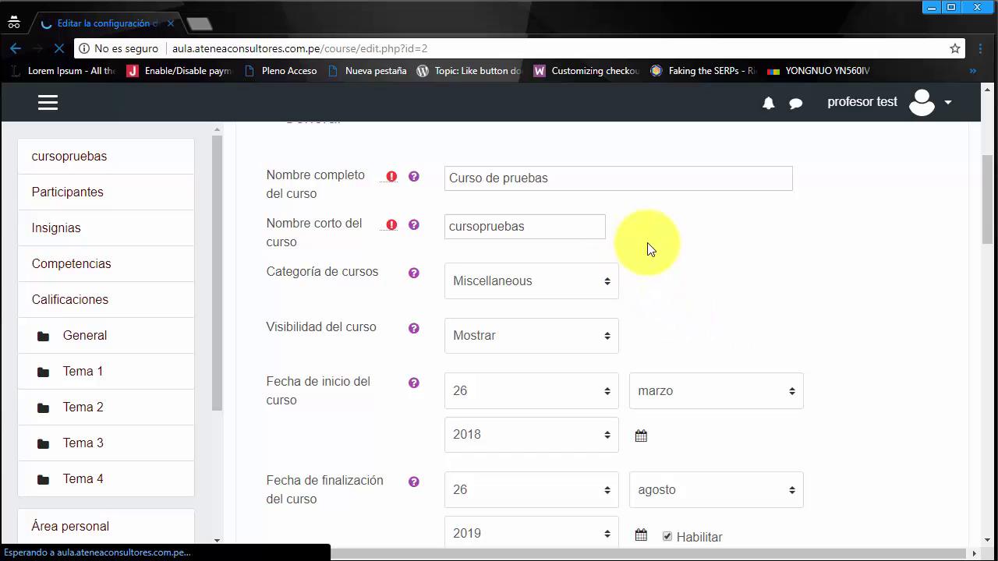
left_click(649, 185)
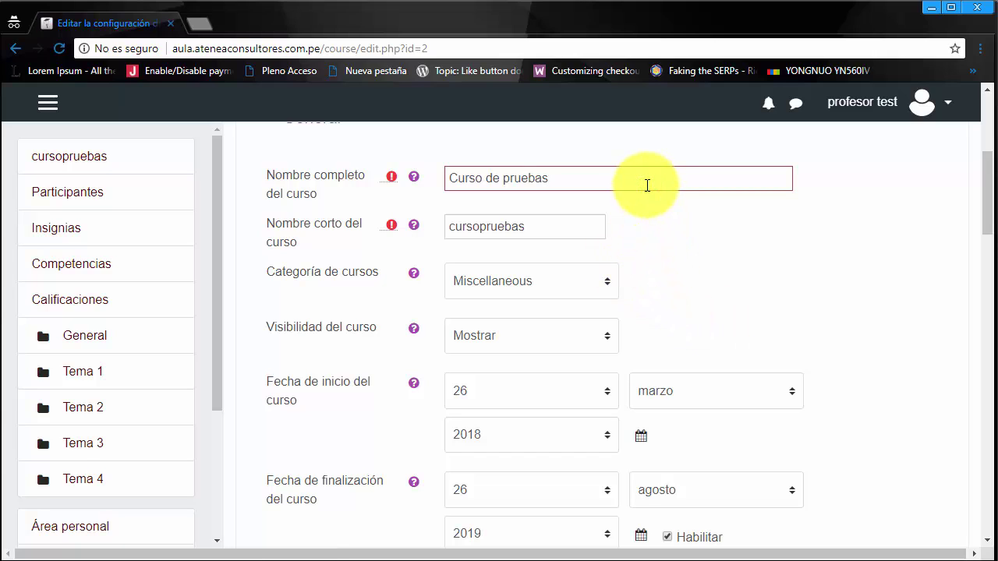
left_click(552, 225)
left_click(552, 225)
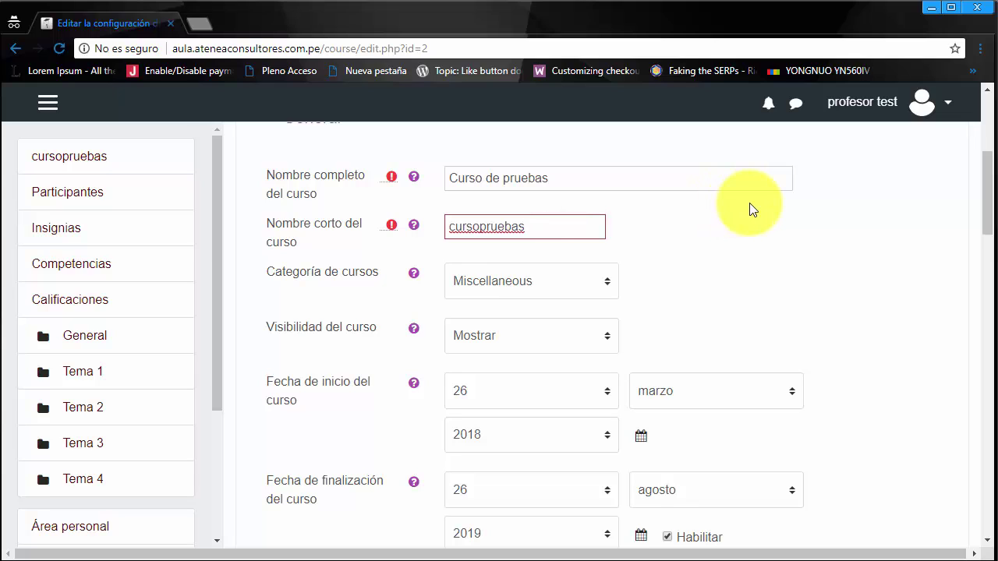
left_click(603, 281)
left_click(603, 278)
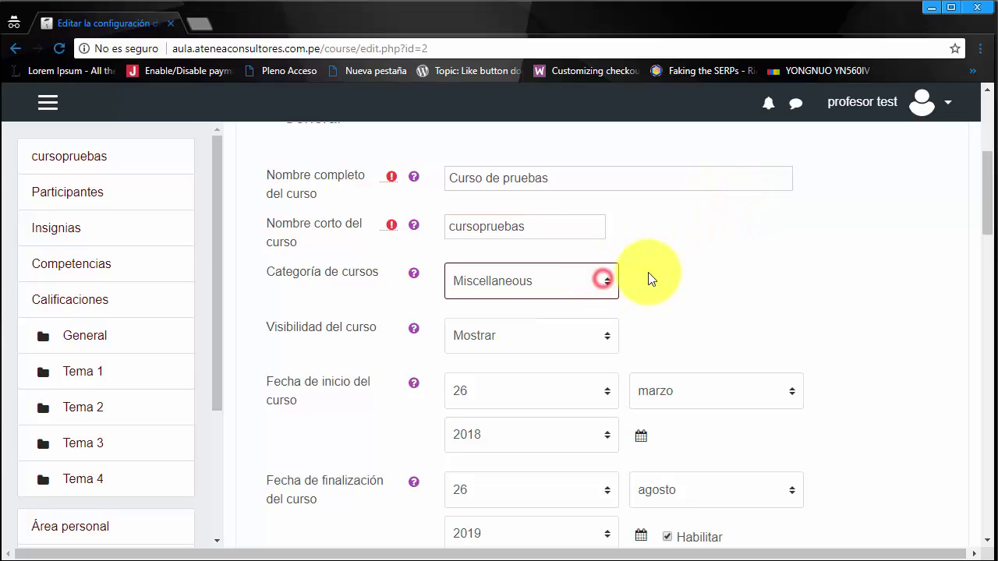
scroll(757, 265, "down", 1)
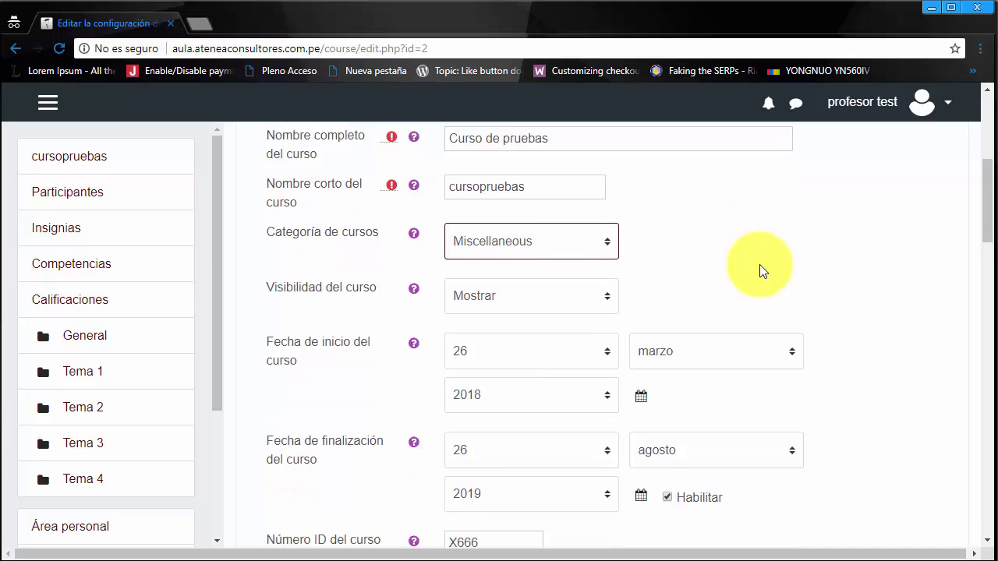
left_click(593, 258)
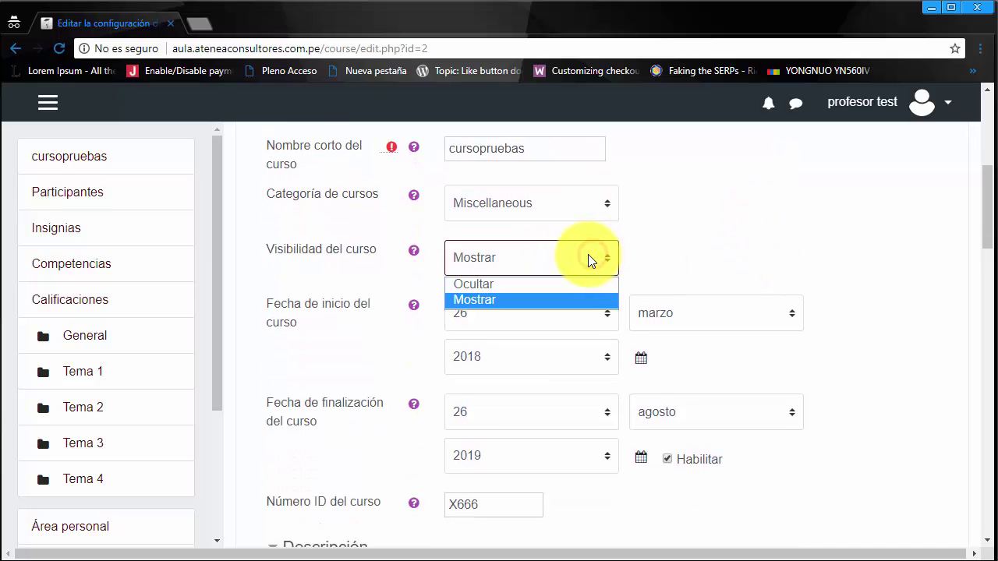
left_click(588, 254)
scroll(777, 245, "down", 1)
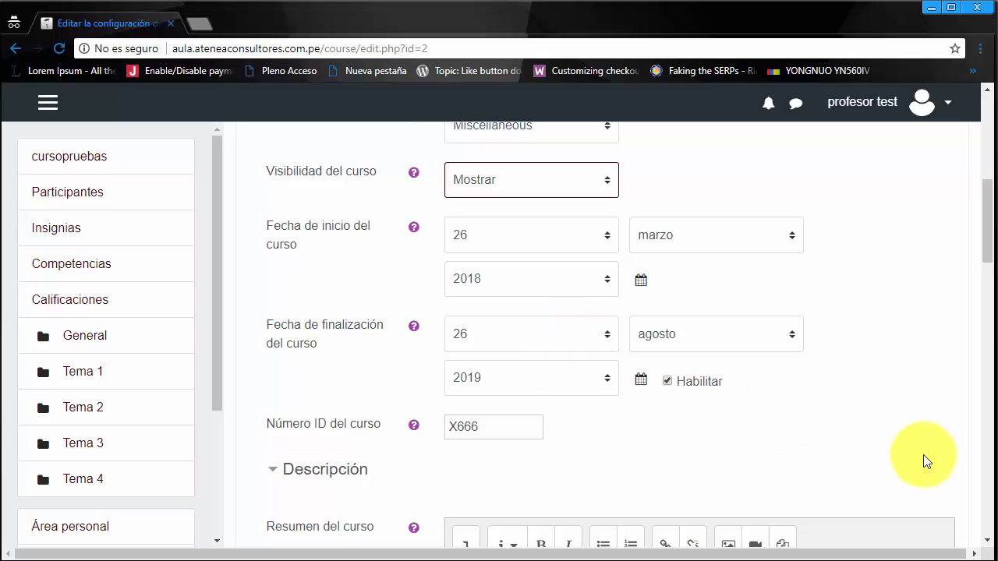
Step: Select all the Resumen del curso text and scroll to the Formato de curso settings
scroll(920, 461, "down", 4)
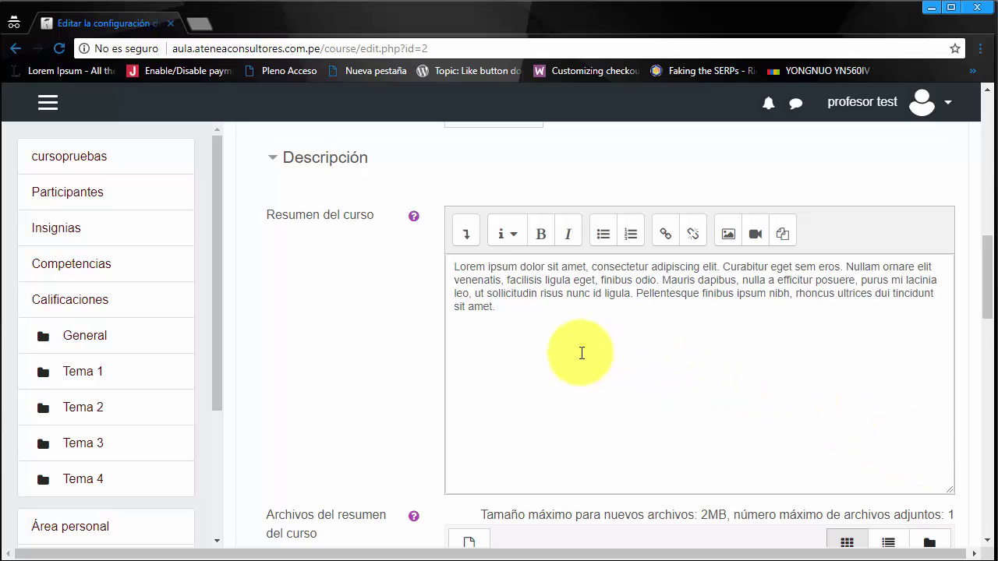
left_click(522, 325)
key("ctrl+a")
scroll(403, 311, "down", 4)
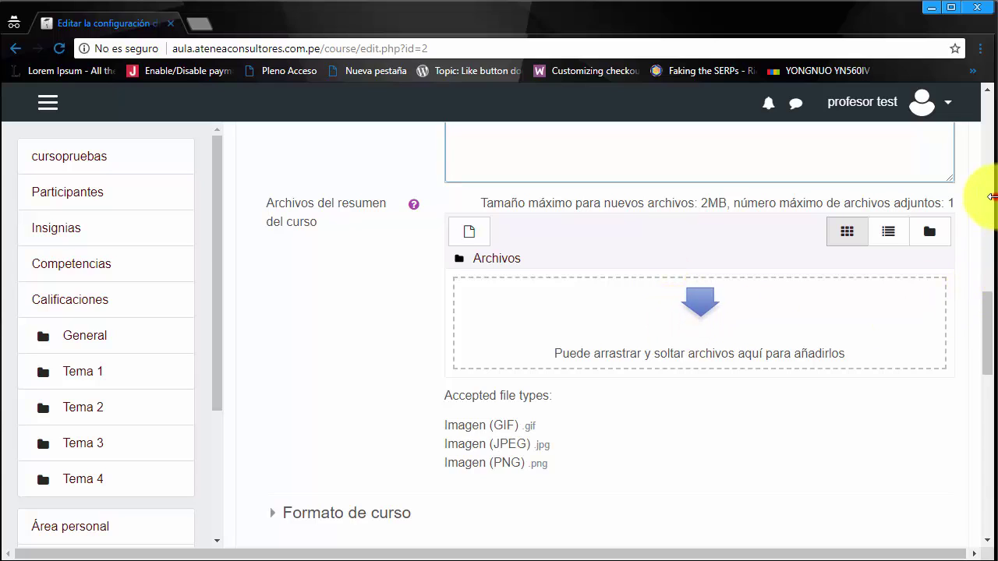
left_click_drag(987, 193, 994, 197)
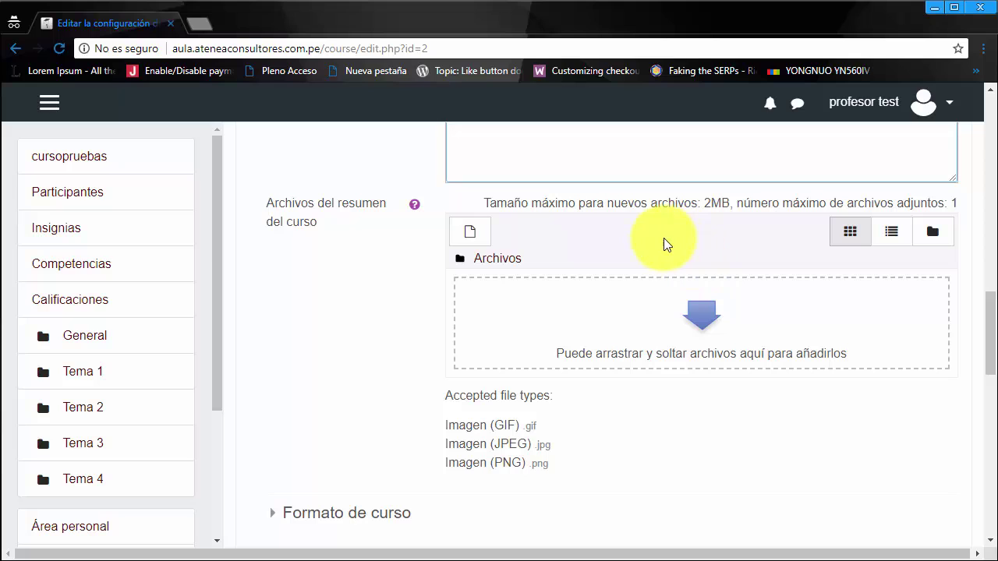
scroll(663, 375, "down", 3)
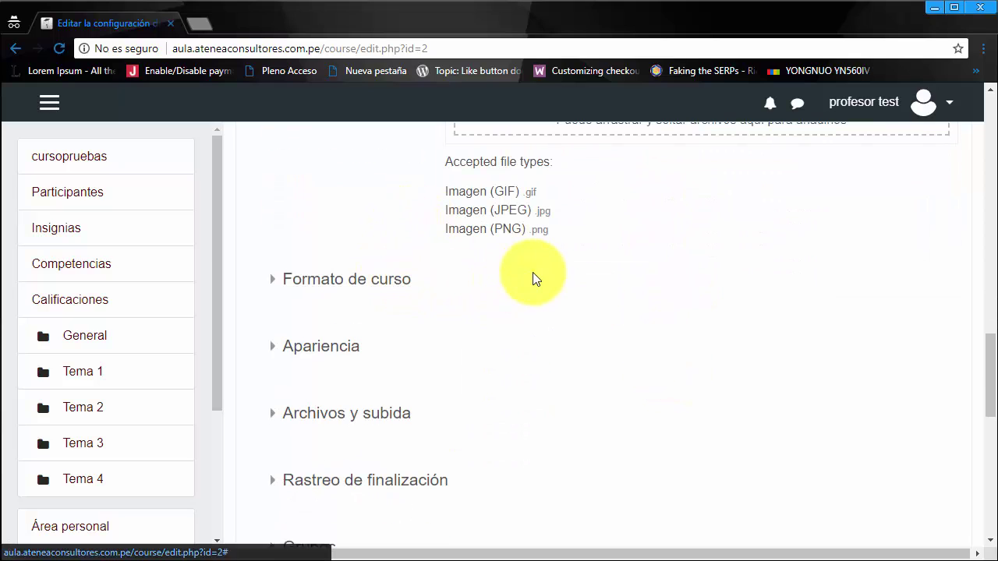
scroll(514, 307, "up", 5)
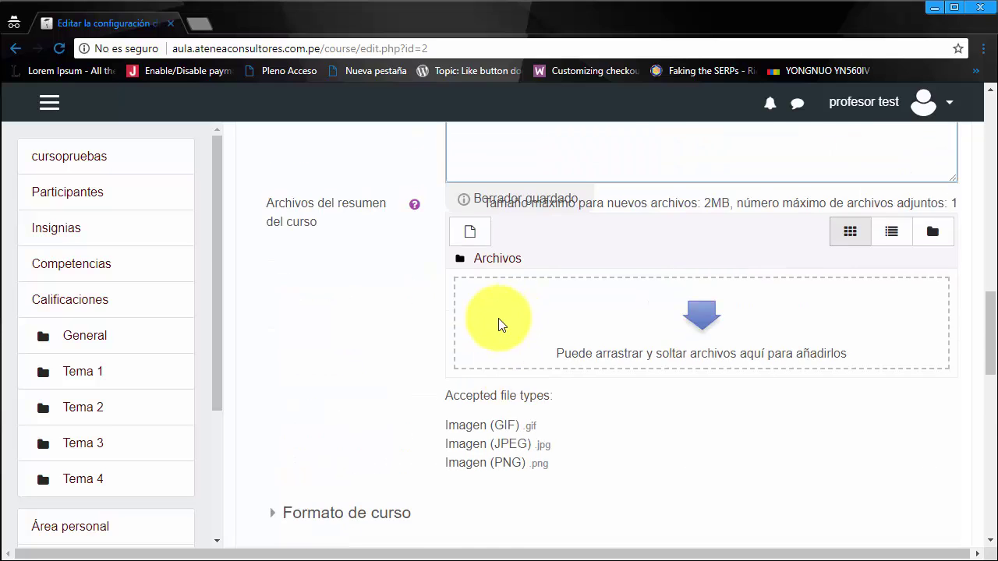
scroll(421, 327, "up", 3)
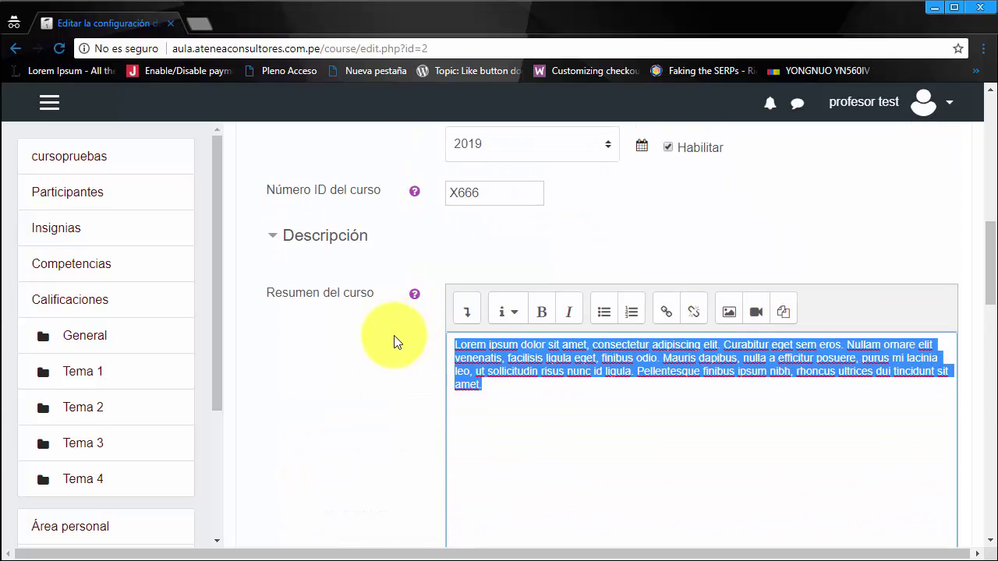
scroll(394, 337, "up", 1)
scroll(396, 340, "down", 12)
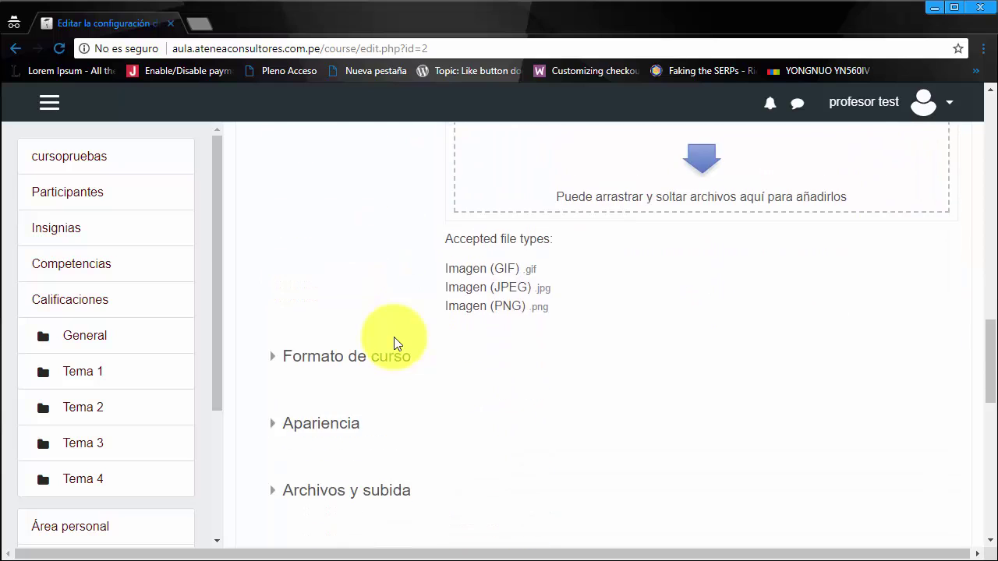
scroll(427, 278, "up", 1)
Step: Keep Formato de temas as the course format and leave hidden sections unchanged
left_click(338, 205)
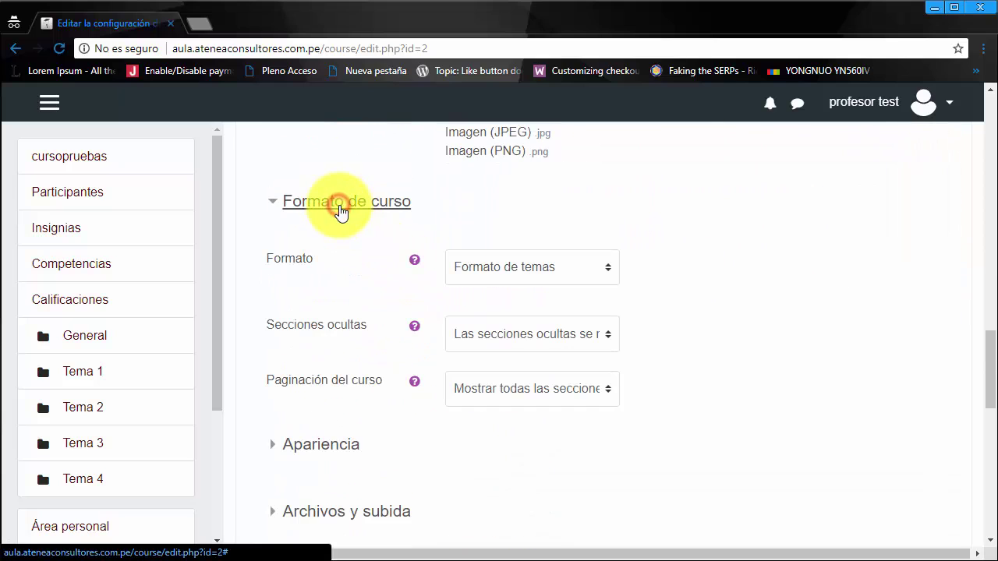
left_click(603, 265)
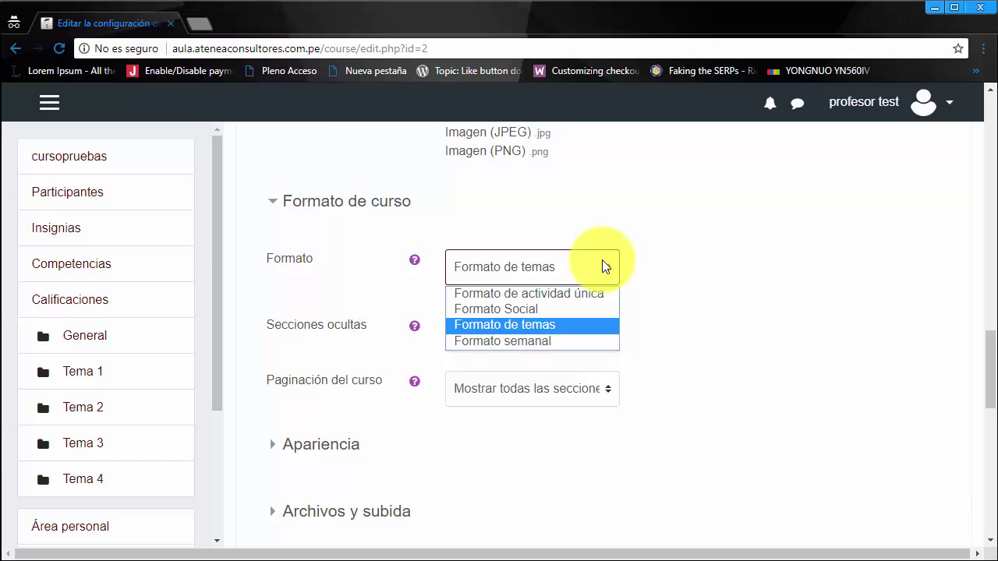
left_click(656, 253)
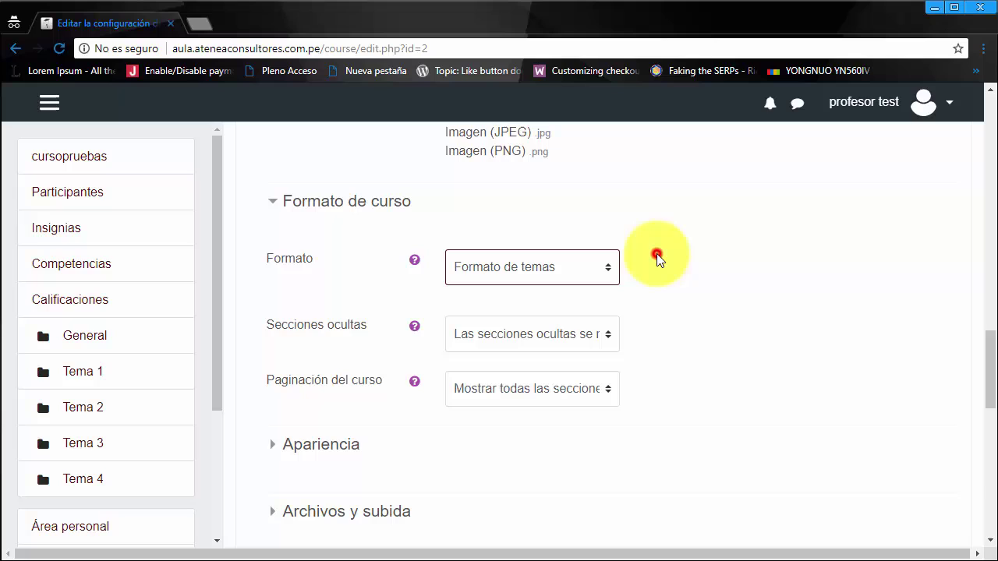
left_click(606, 266)
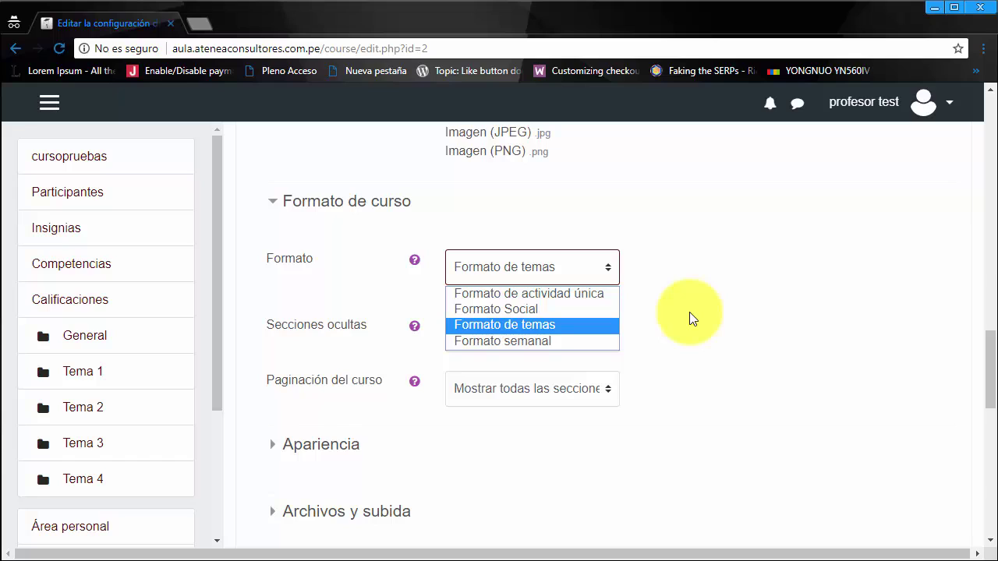
left_click(567, 324)
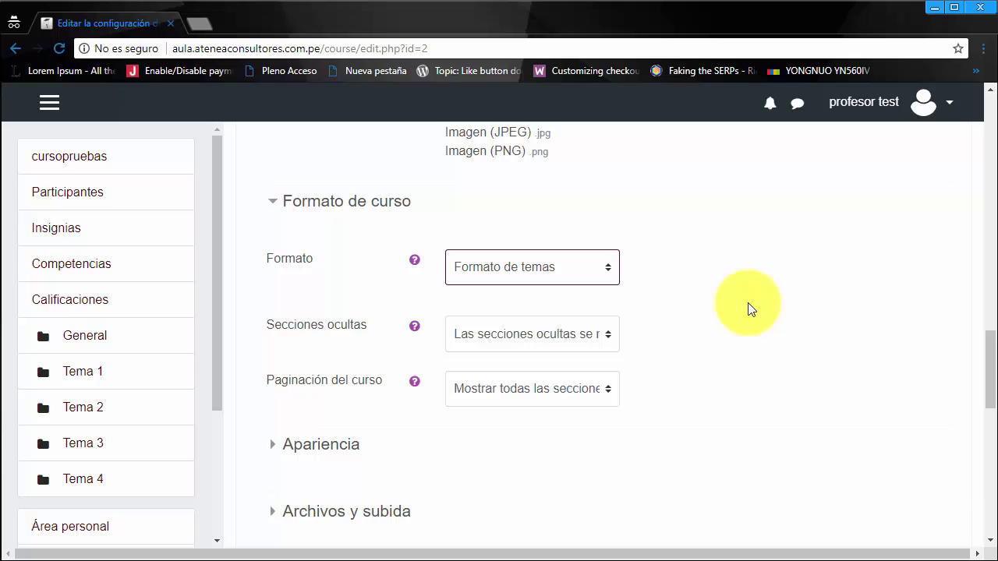
left_click(615, 329)
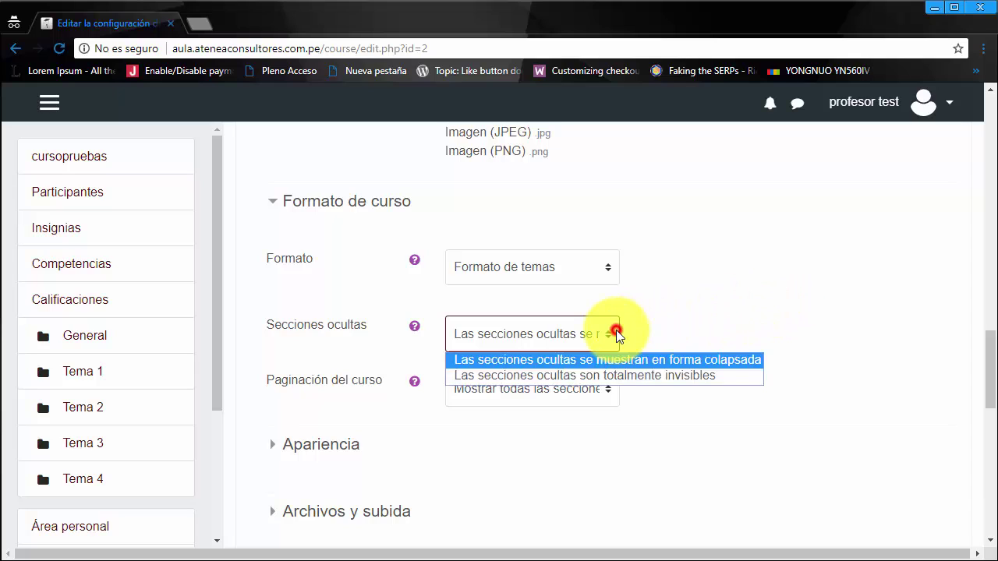
left_click(668, 316)
Step: Expand Apariencia and review its language, announcements and gradebook options
scroll(668, 313, "down", 2)
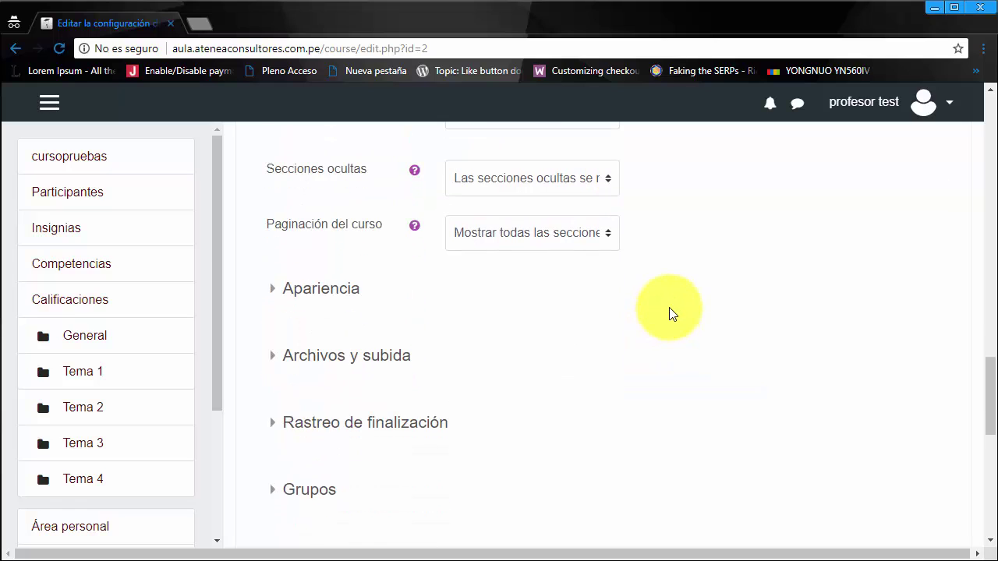
left_click(344, 282)
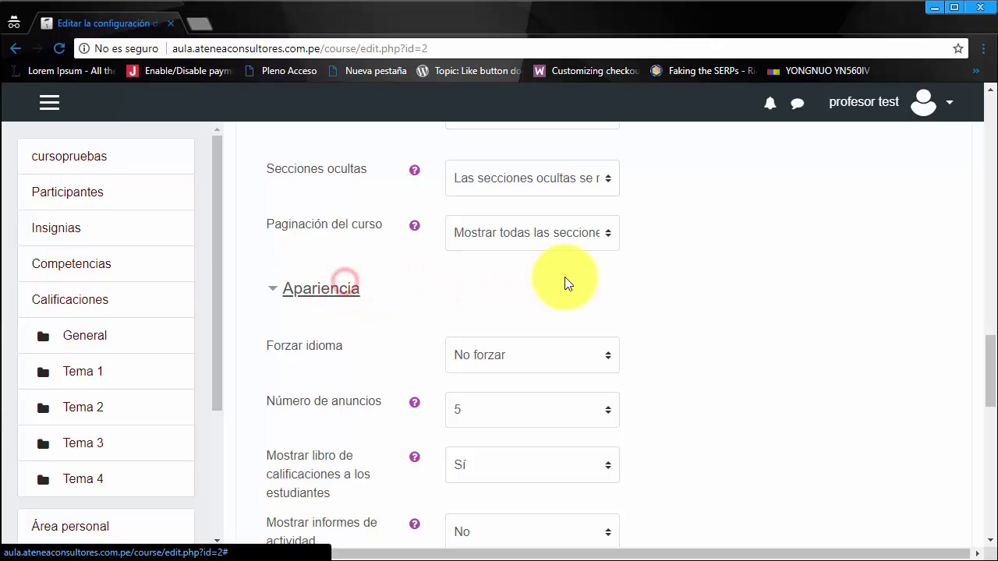
scroll(787, 296, "down", 2)
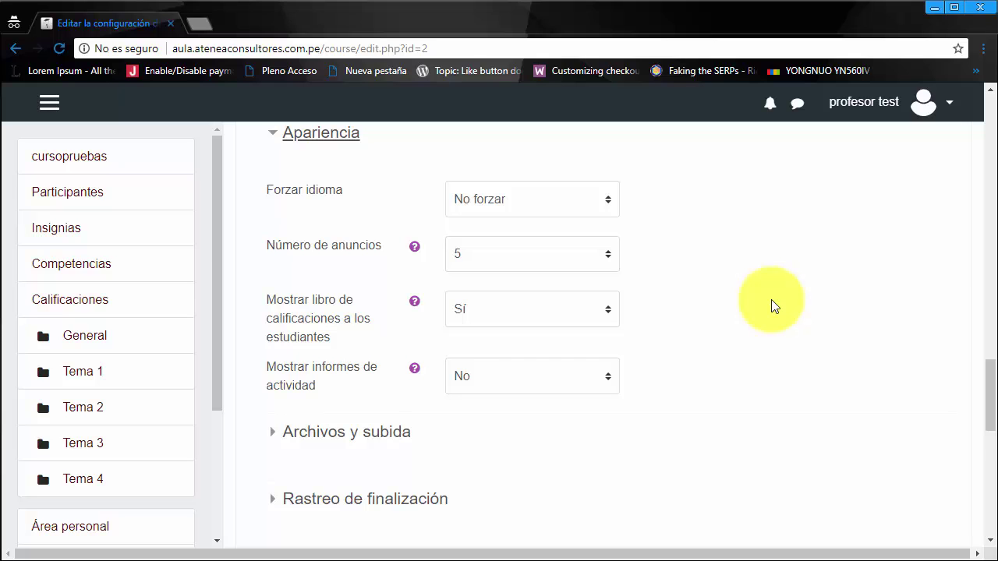
scroll(774, 305, "down", 4)
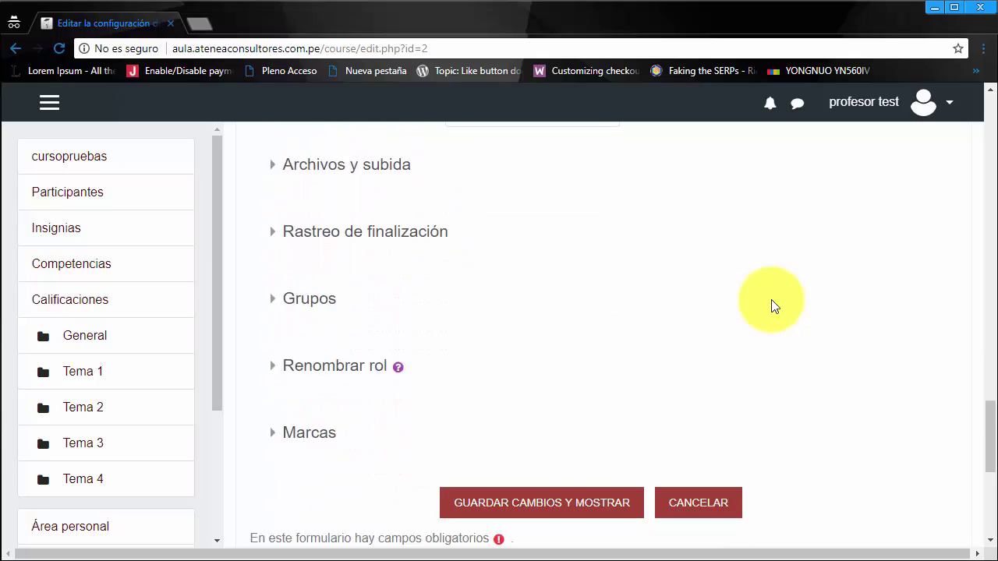
scroll(773, 304, "up", 1)
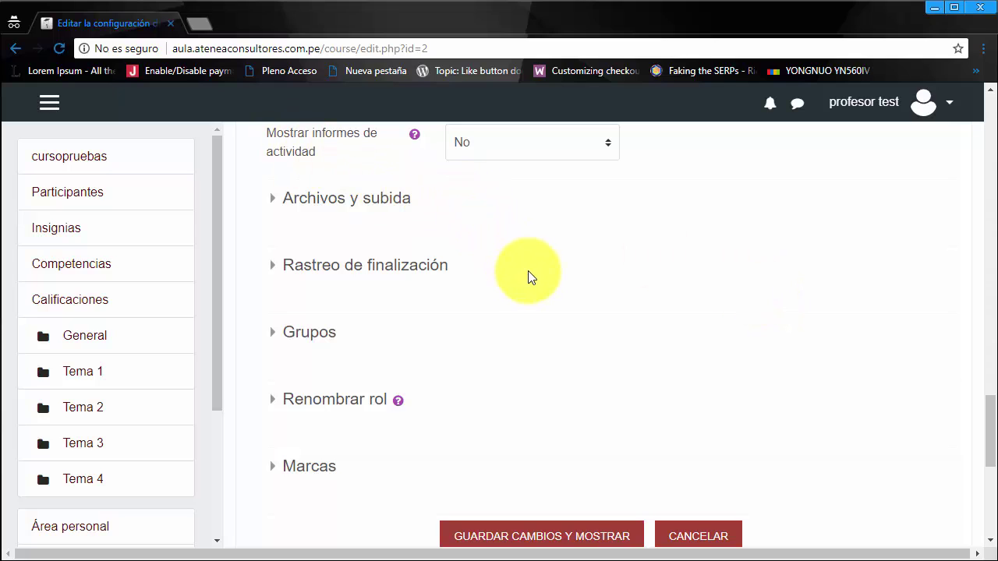
scroll(530, 269, "up", 3)
scroll(771, 312, "up", 2)
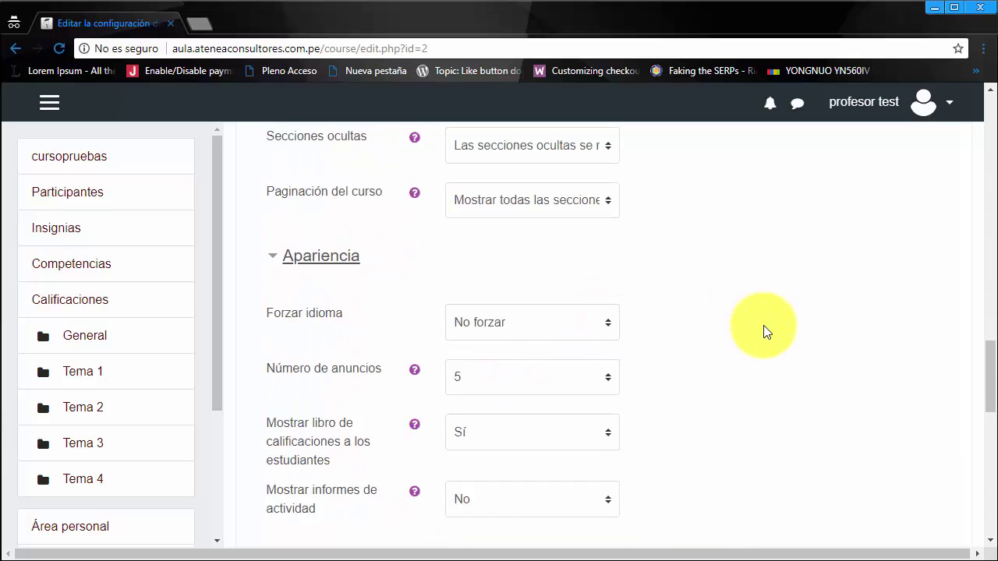
scroll(764, 328, "up", 3)
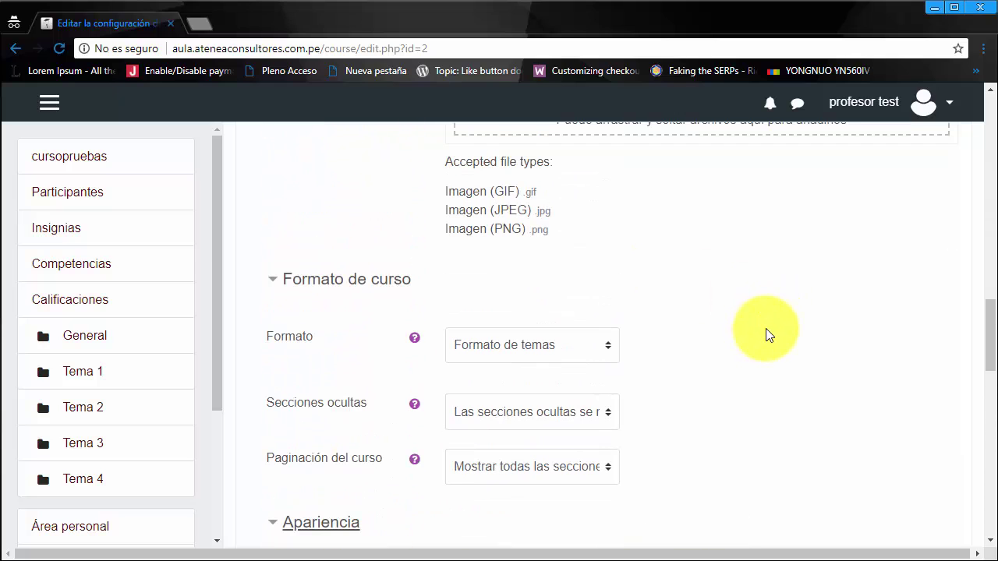
scroll(767, 332, "up", 8)
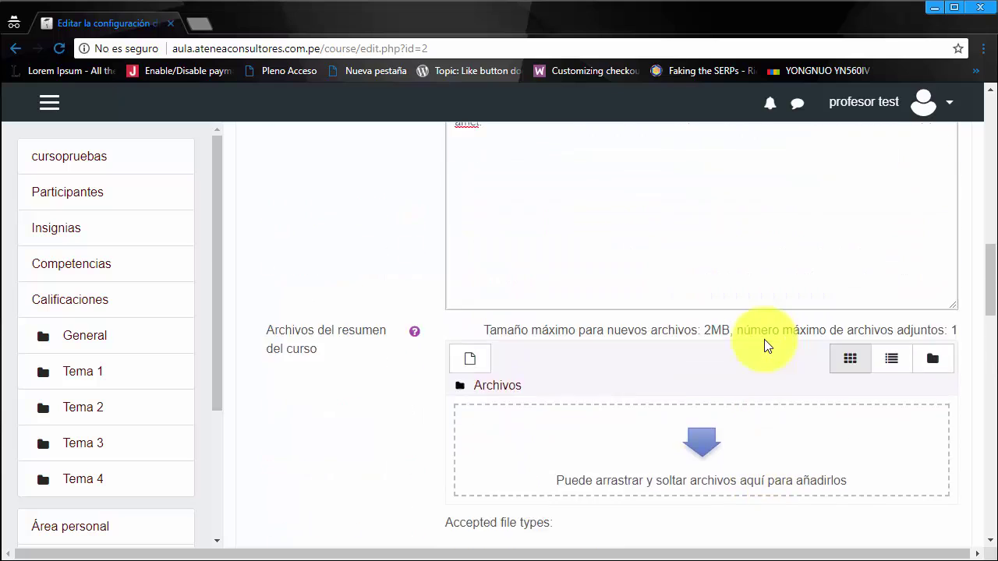
scroll(683, 327, "up", 7)
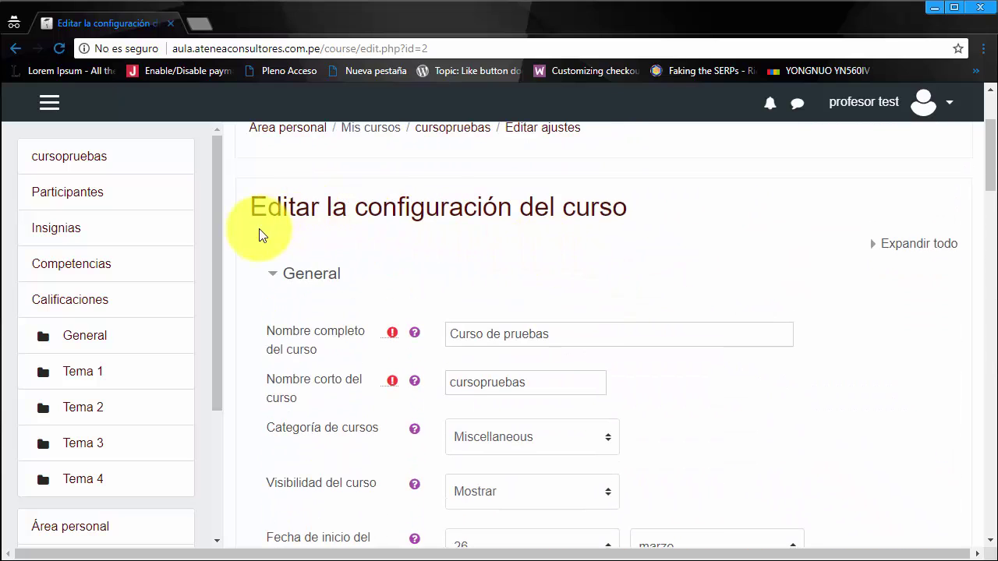
scroll(590, 334, "down", 6)
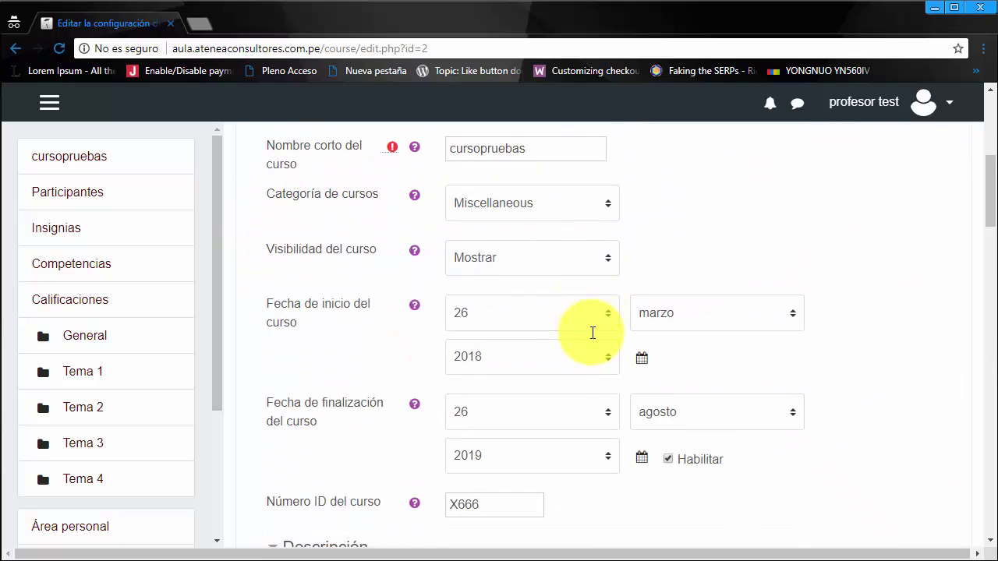
scroll(590, 332, "down", 8)
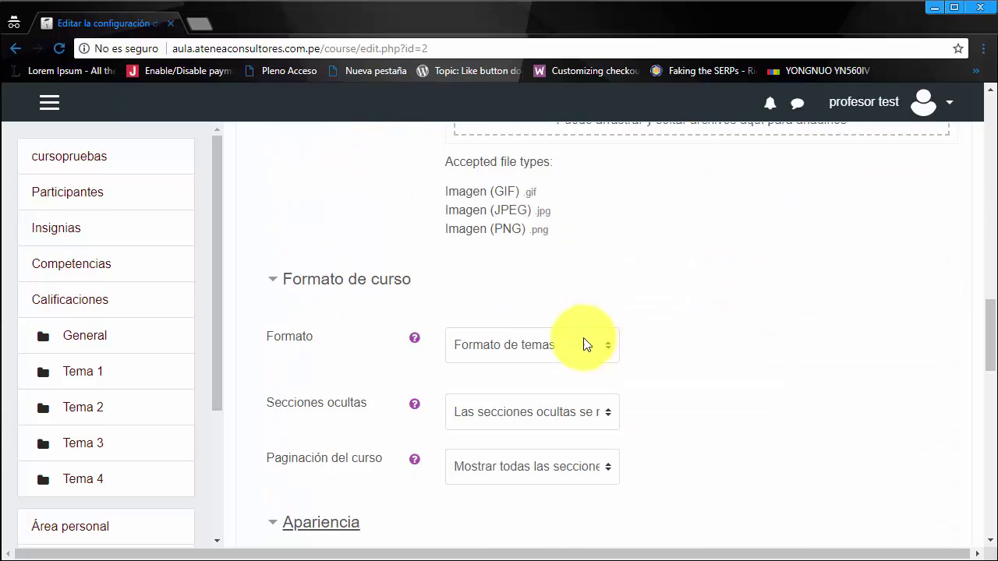
left_click(274, 202)
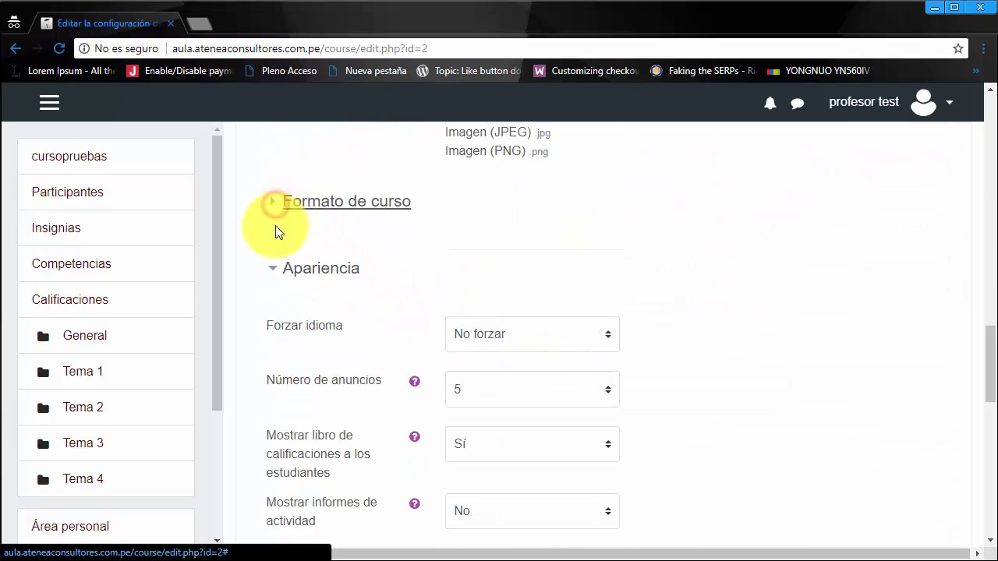
left_click(277, 268)
left_click(273, 201)
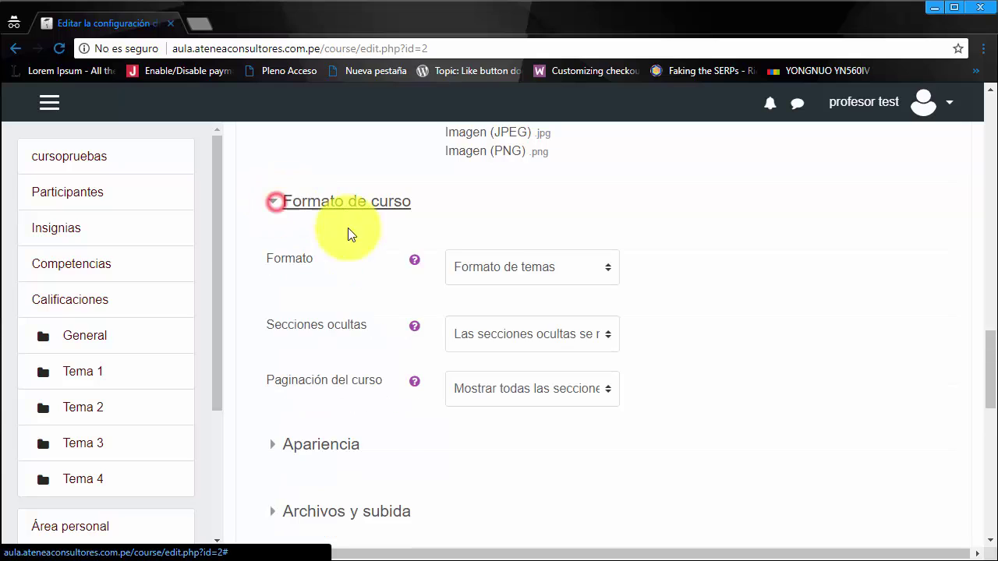
left_click(543, 277)
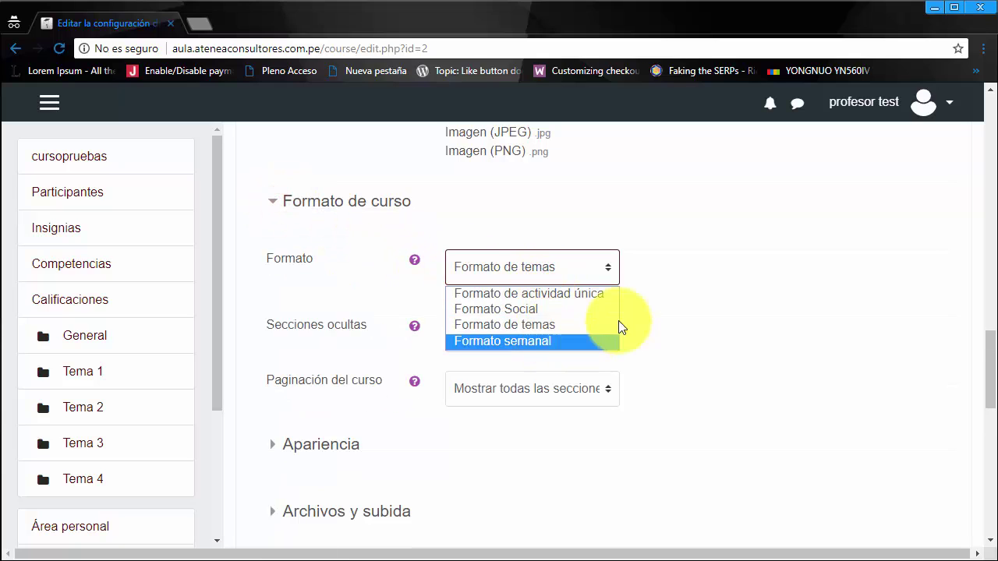
left_click(705, 294)
left_click(274, 199)
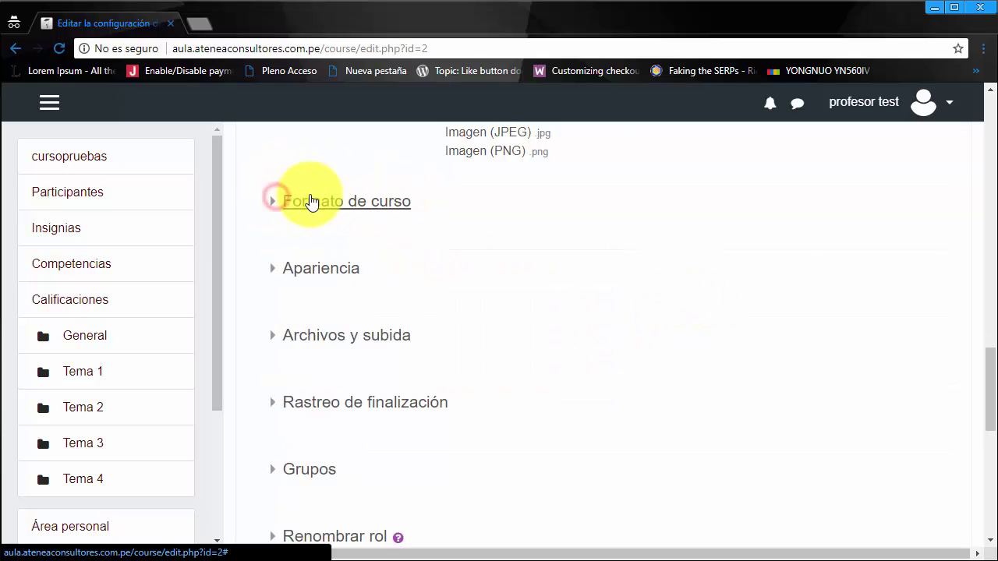
scroll(782, 363, "down", 5)
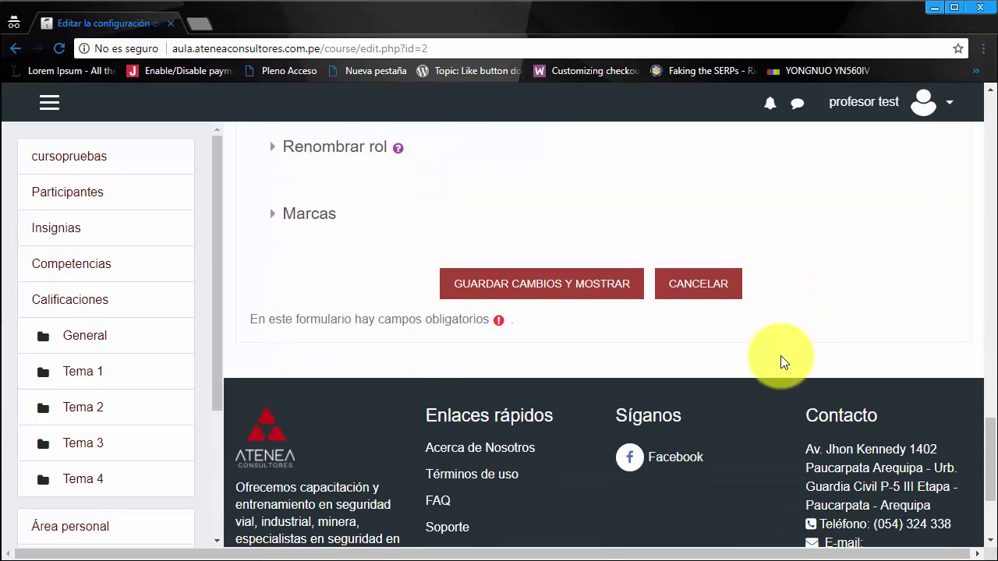
Step: Save the course settings and return to the Curso de pruebas page at its Tema 1 section
left_click(539, 282)
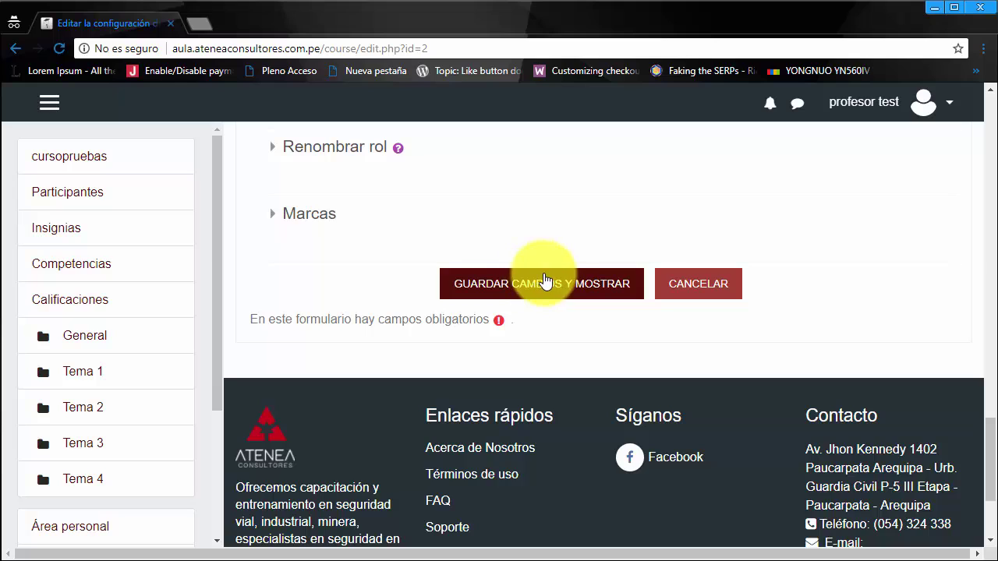
left_click(684, 295)
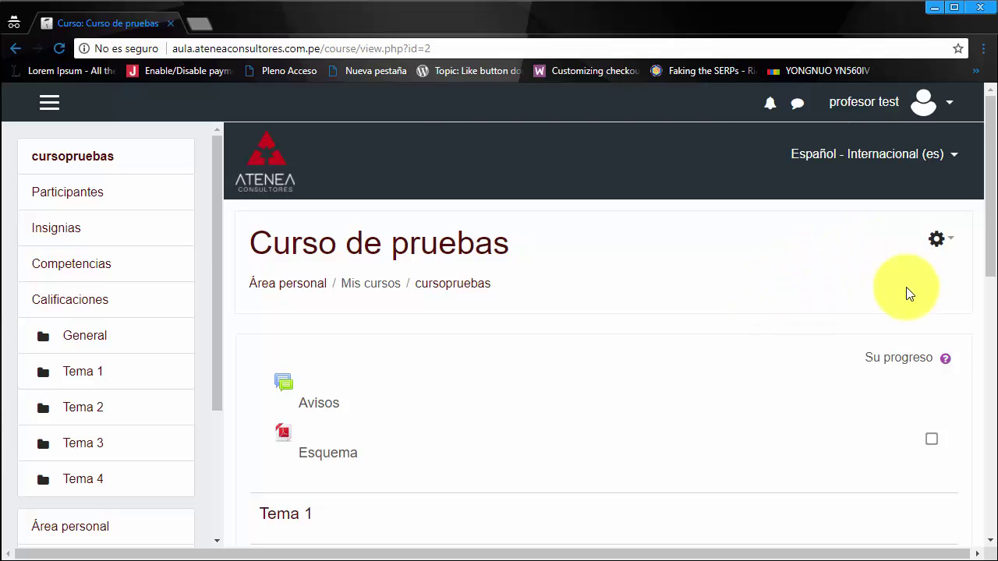
scroll(814, 347, "down", 3)
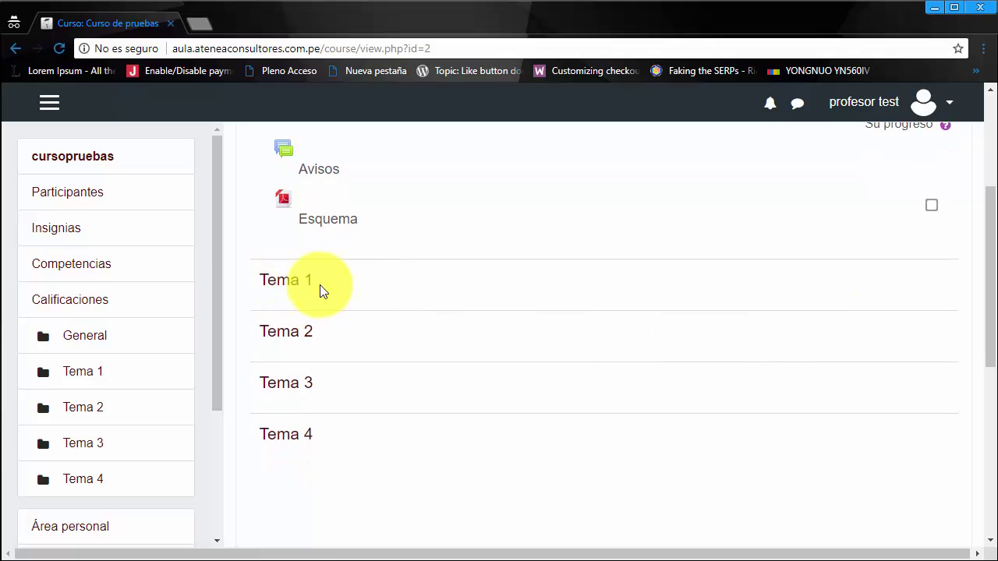
left_click(304, 289)
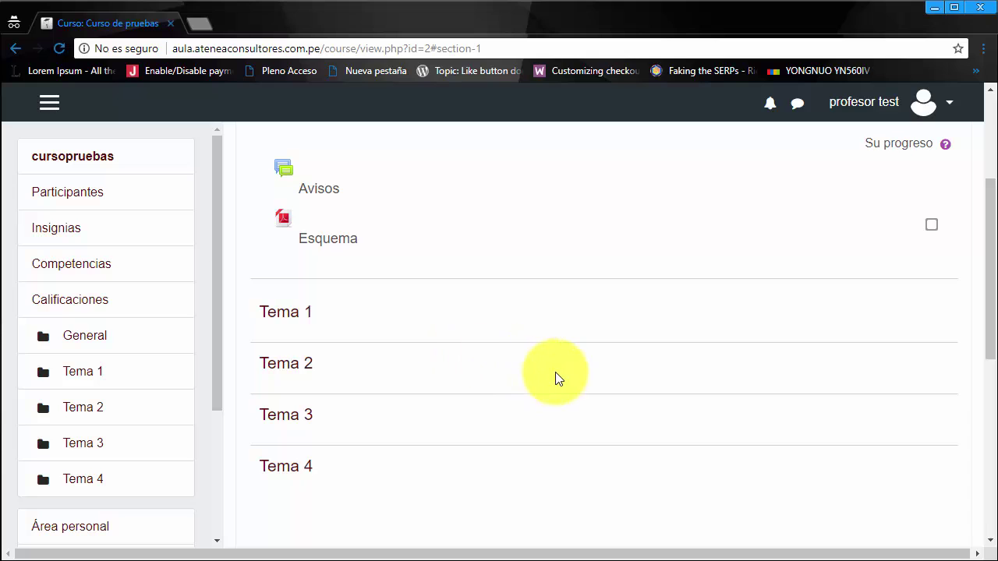
scroll(573, 386, "up", 3)
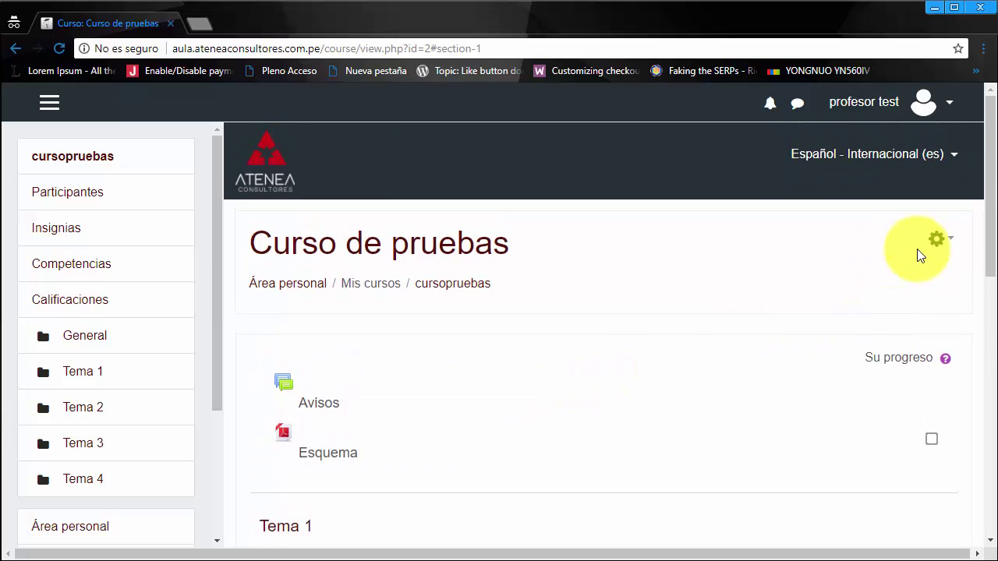
Step: Turn on Activar edición for Curso de pruebas from the gear menu beside the course title
left_click(938, 240)
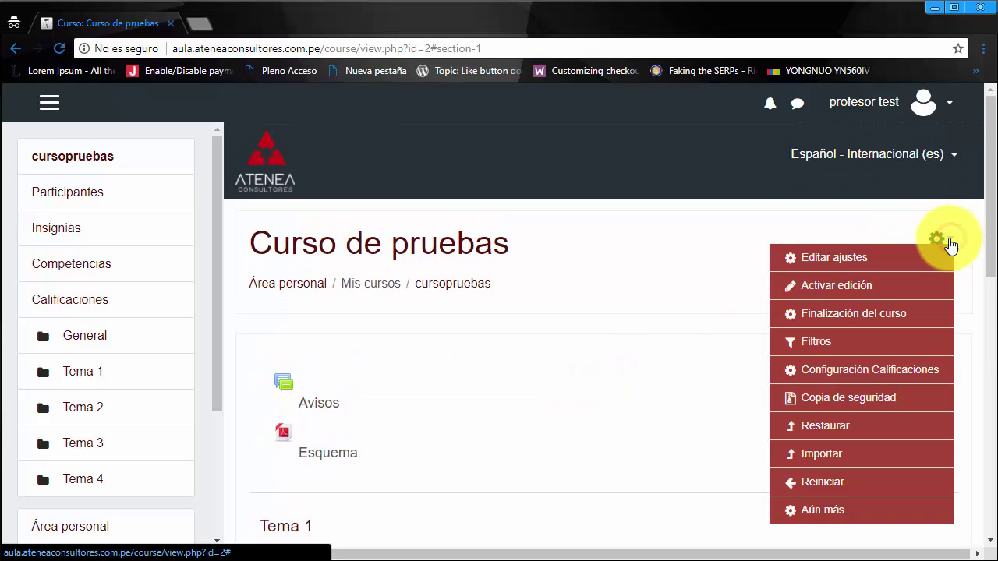
left_click(811, 287)
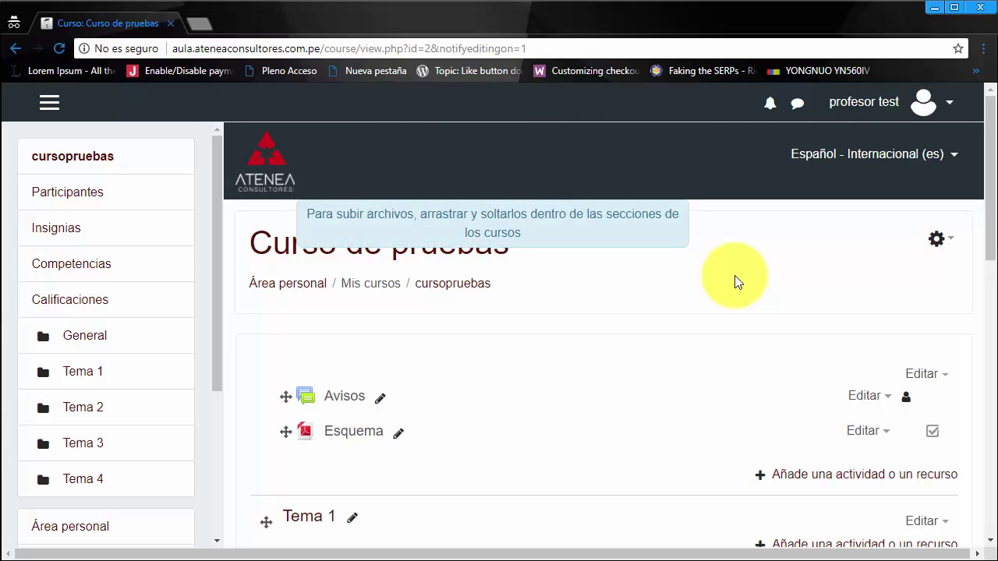
scroll(738, 281, "down", 2)
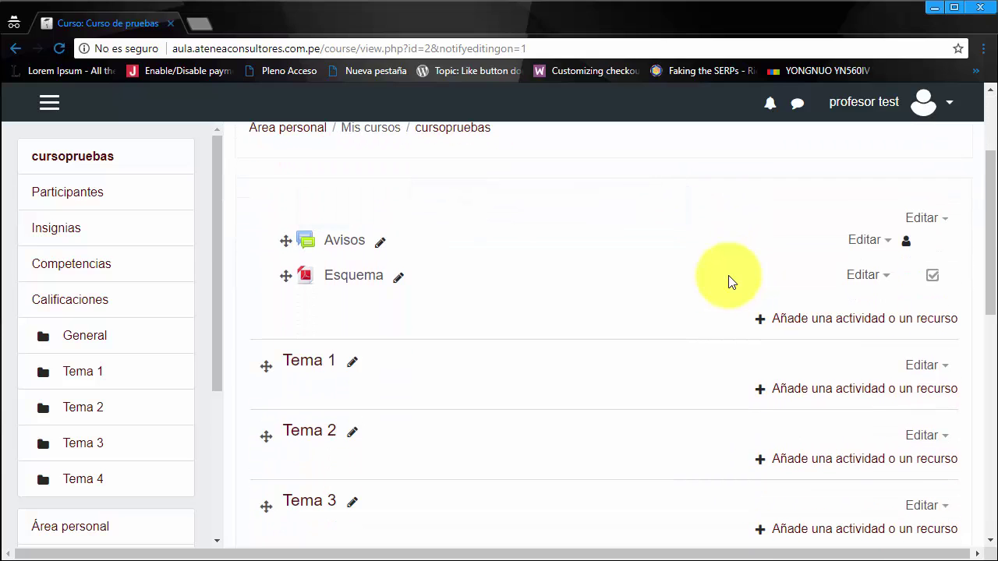
Step: Rename Tema 1 to 'Leccion1: Introducción' and Tema 2 to 'Leccion 2: Conceptos básicos'
left_click(352, 361)
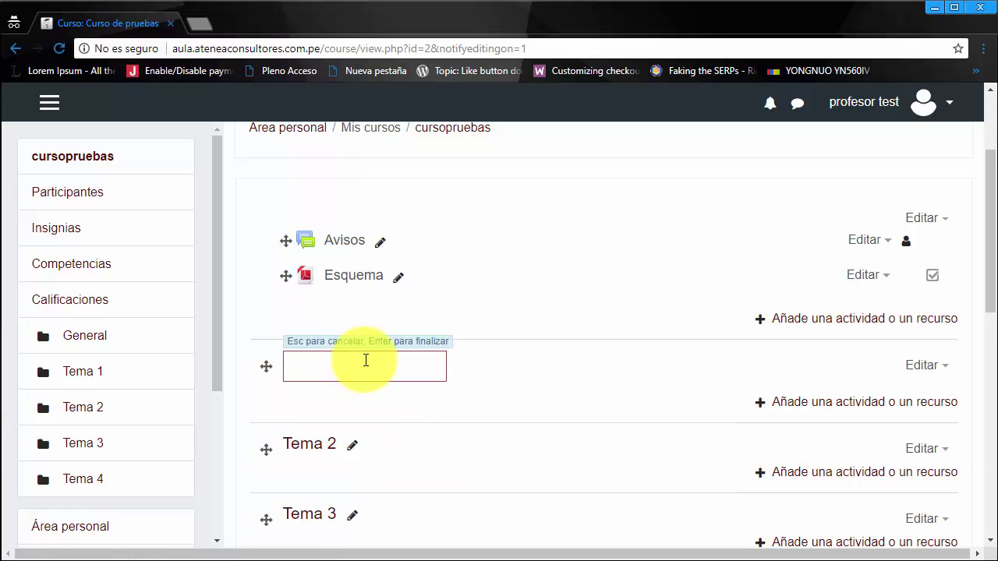
type("Leccion1: Introducción")
key("Return")
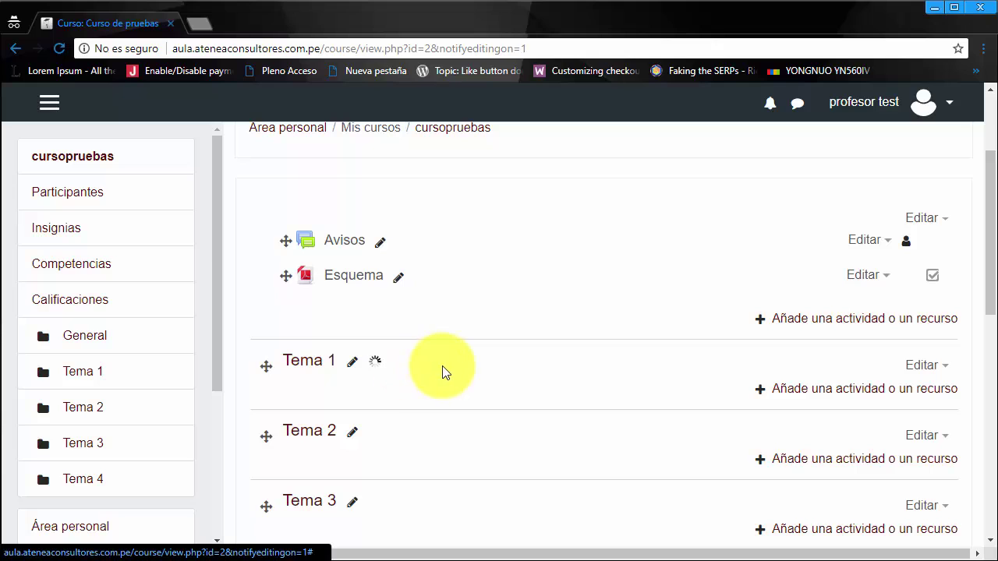
scroll(524, 394, "down", 1)
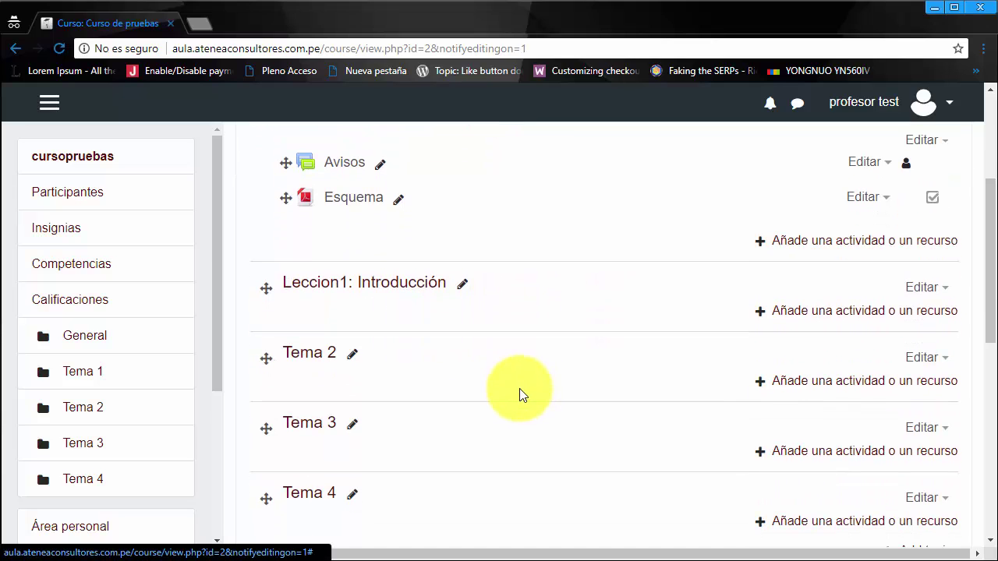
left_click(352, 355)
type("Leccion 2")
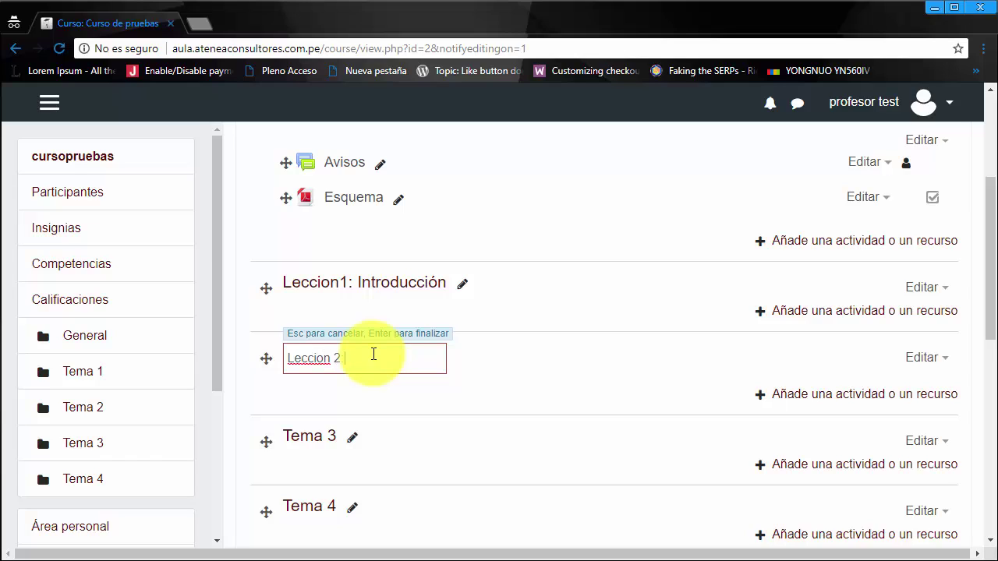
type(": Conceptos básicos")
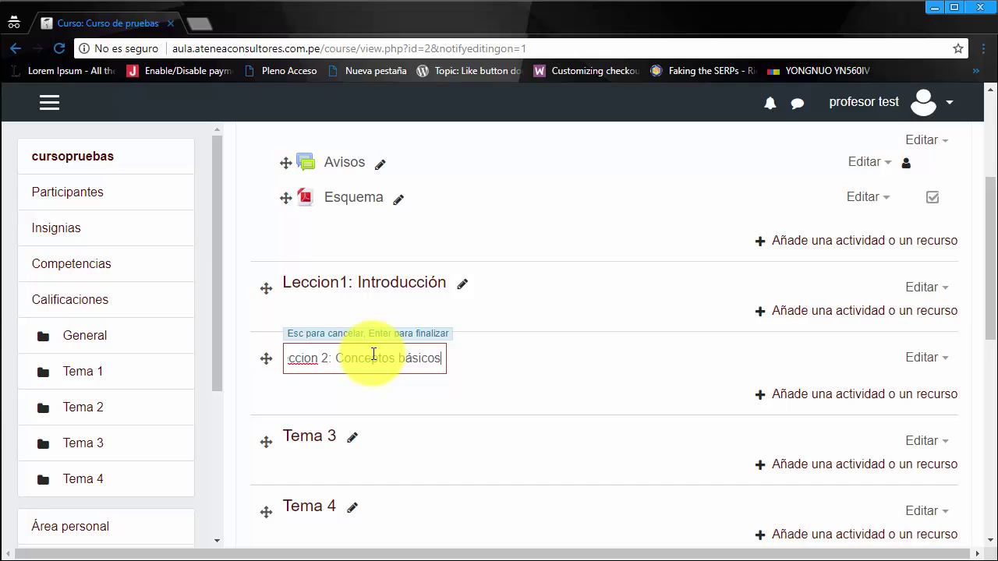
key("Return")
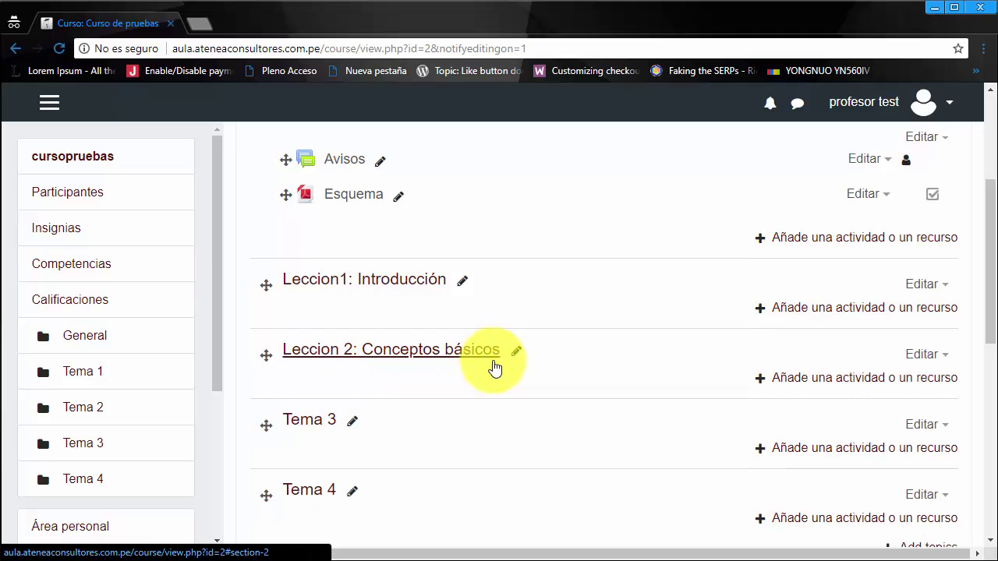
Step: Rename Tema 3 to 'Lección 3: Aplicaciones' and Tema 4 to 'Lección 4: Entorno'
scroll(492, 367, "down", 1)
left_click(352, 346)
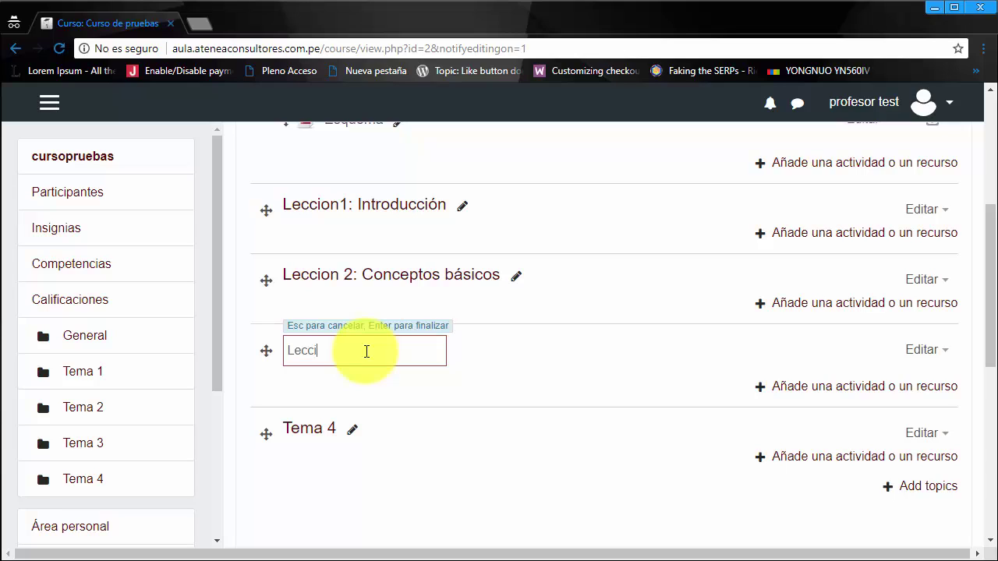
type("Lección 3:")
type("Aplicaciones")
key("Return")
scroll(415, 372, "down", 1)
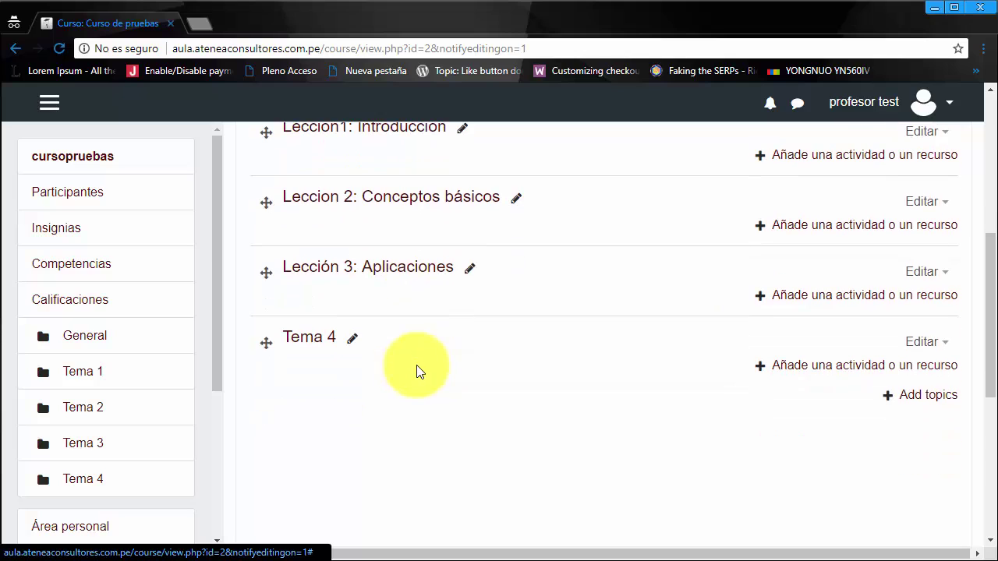
left_click(357, 342)
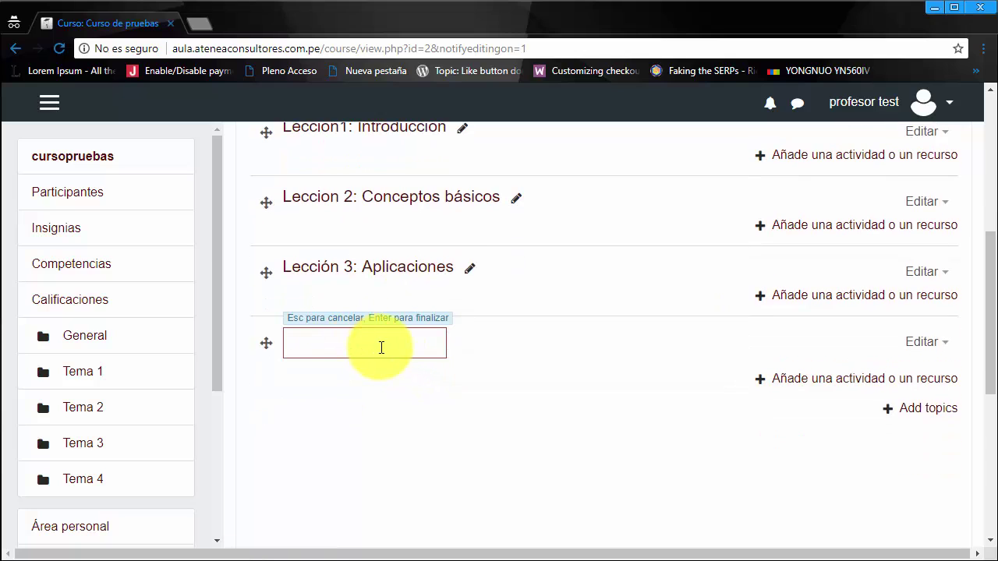
type("Lección 4: Entorno")
key("Return")
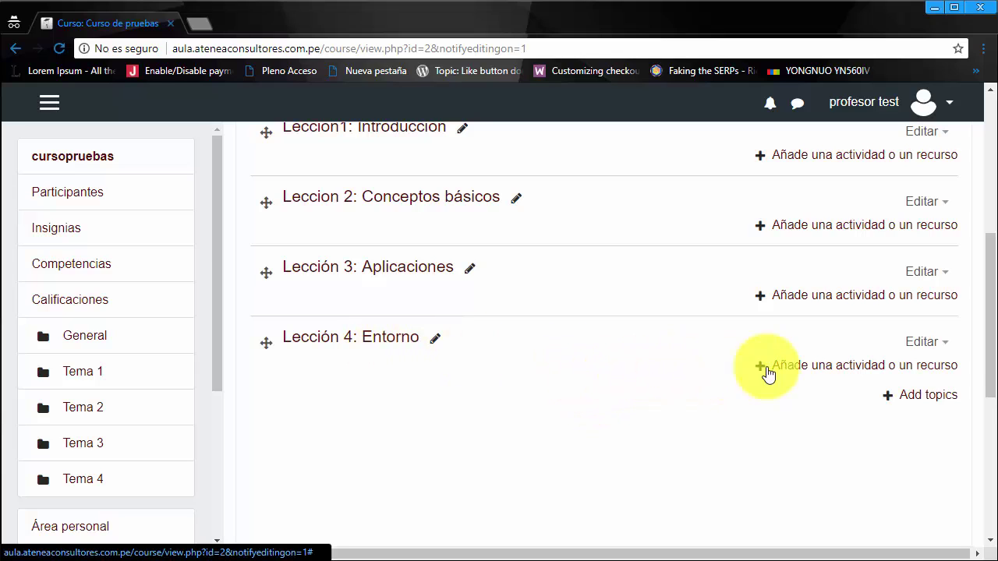
left_click(946, 343)
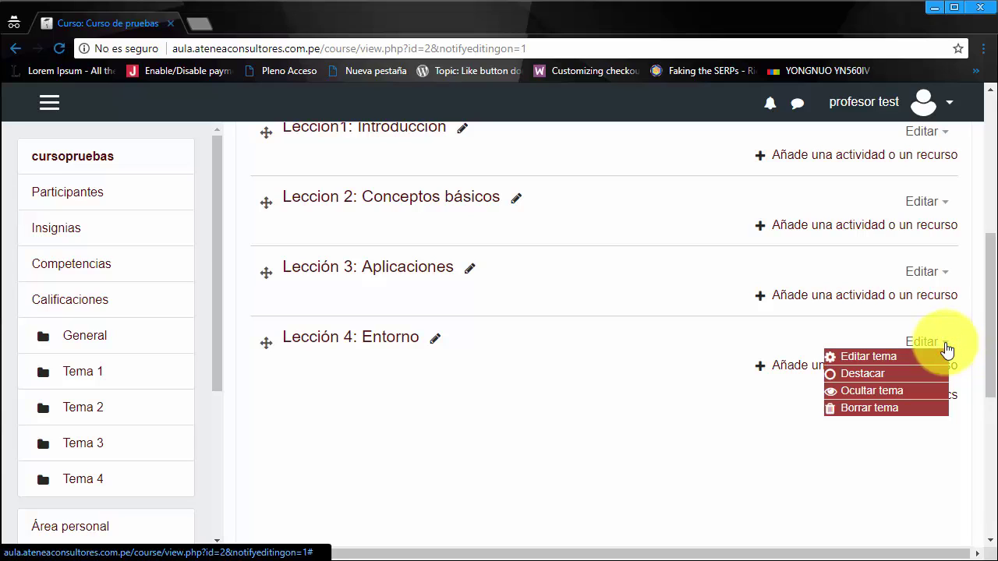
left_click(797, 342)
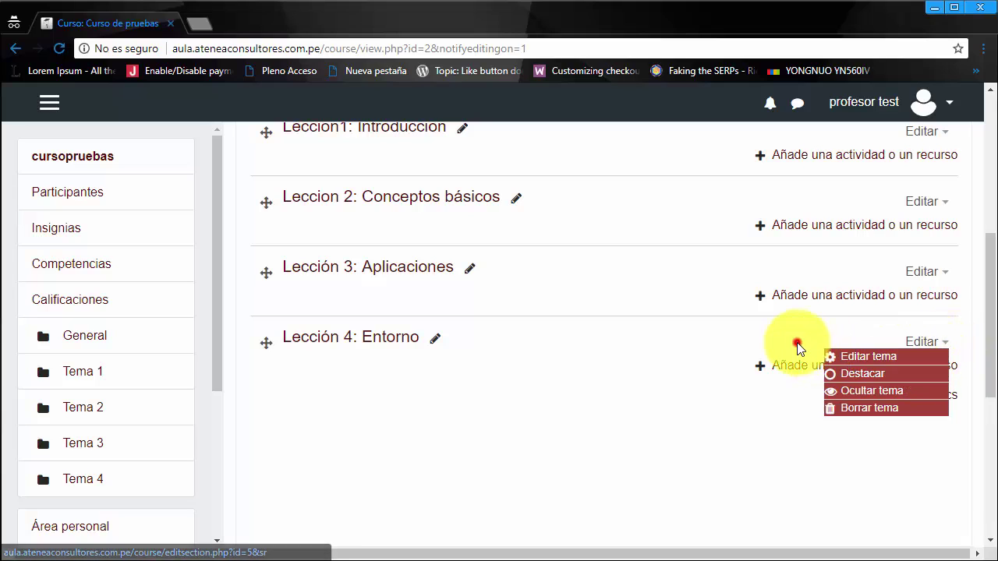
left_click(950, 349)
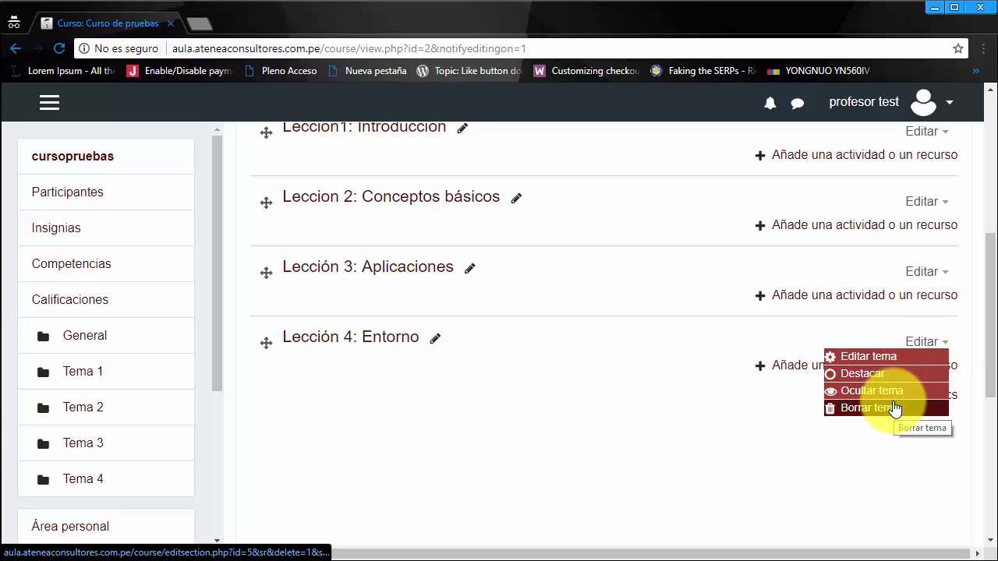
left_click(568, 434)
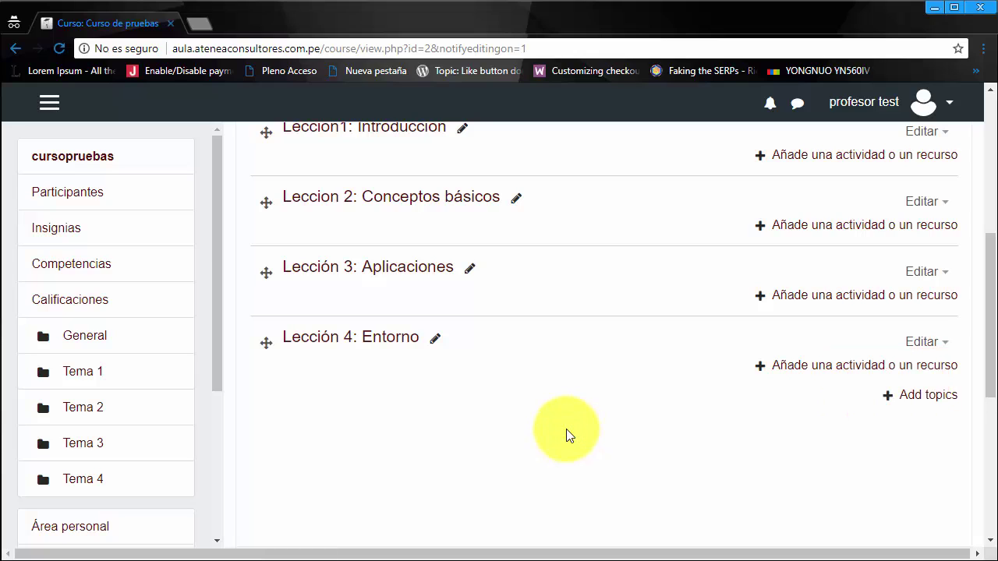
Step: Add one new topic section (Tema 5) at the end of the course
left_click(934, 398)
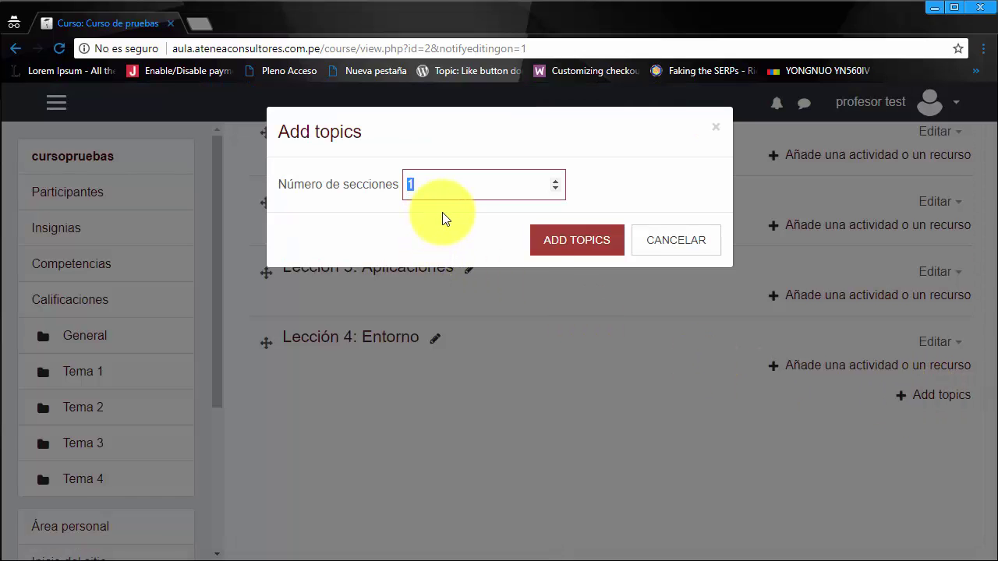
left_click(555, 241)
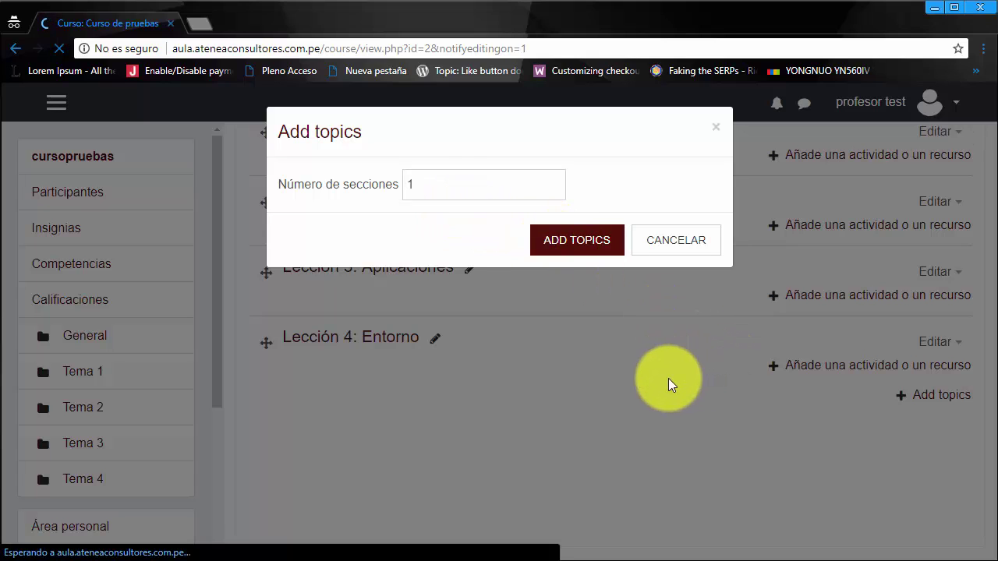
scroll(644, 344, "up", 3)
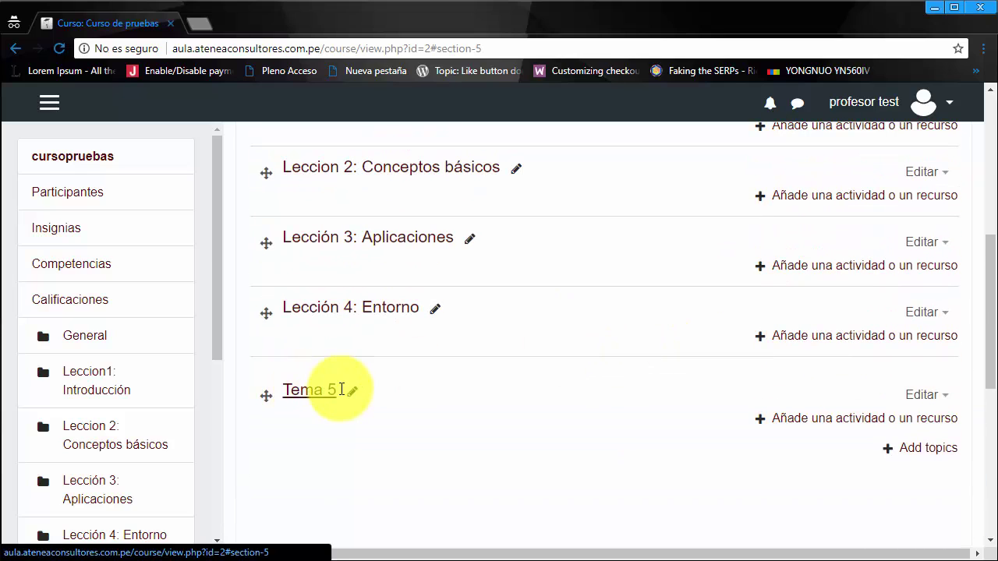
Step: Rename the new Tema 5 section to 'Lección 5: Actividades'
left_click(350, 391)
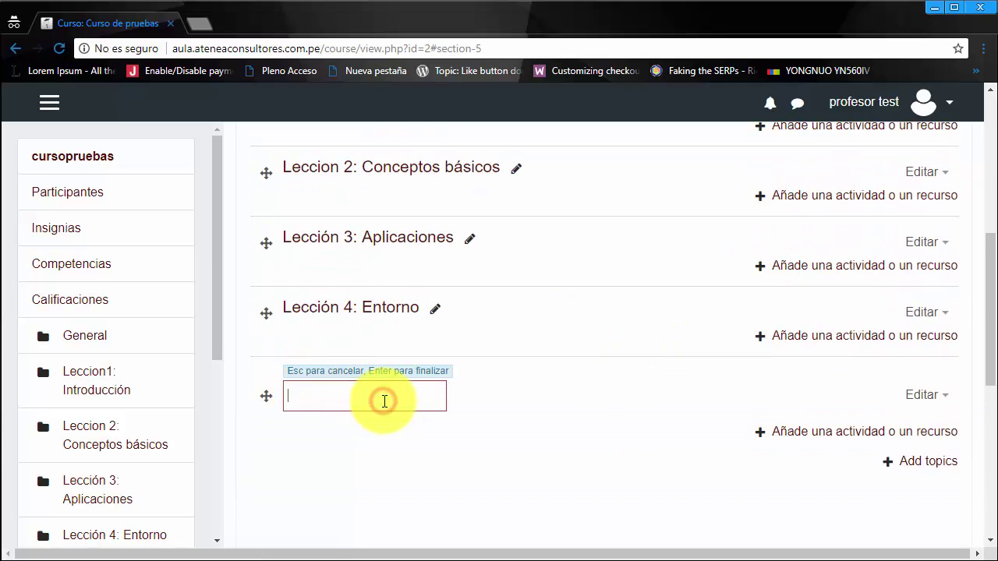
type("Lecciçop")
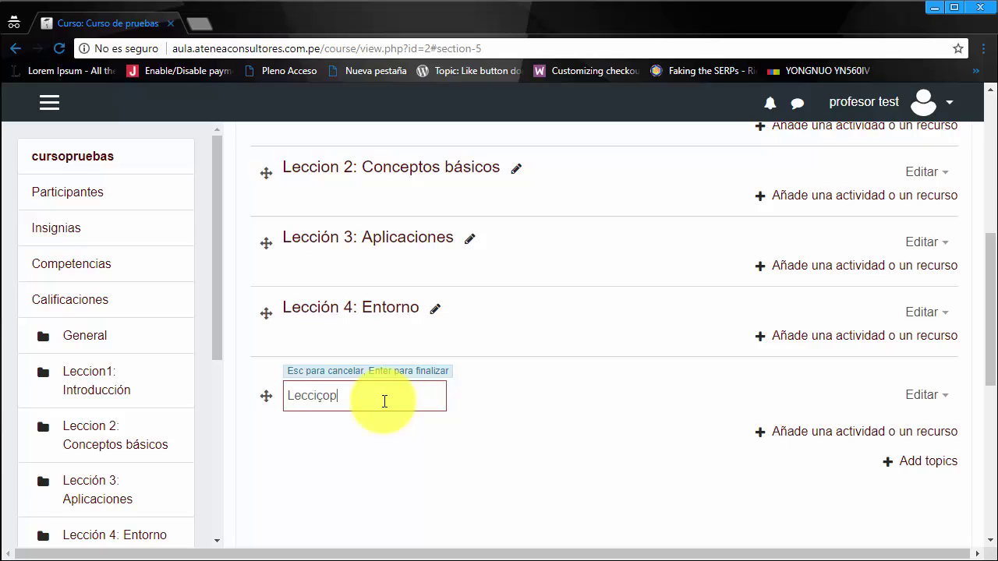
key("BackSpace")
key("BackSpace")
key("BackSpace")
type("Actividades")
key("Return")
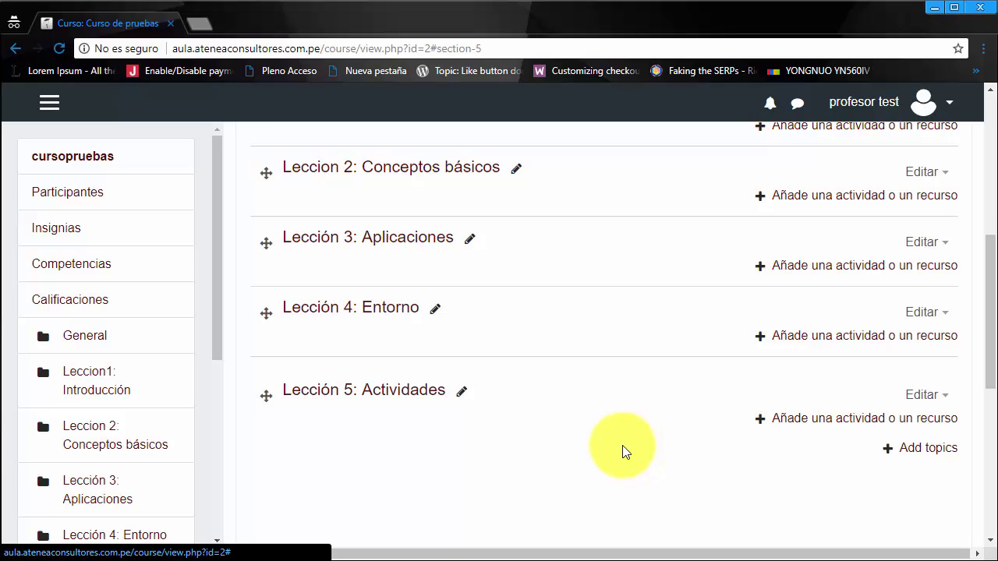
scroll(620, 452, "up", 2)
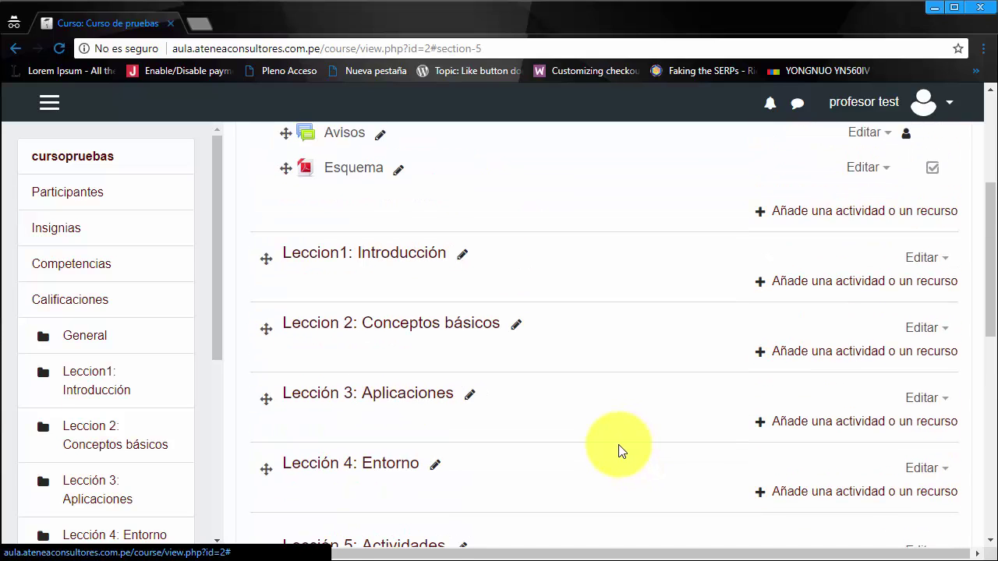
scroll(570, 416, "down", 1)
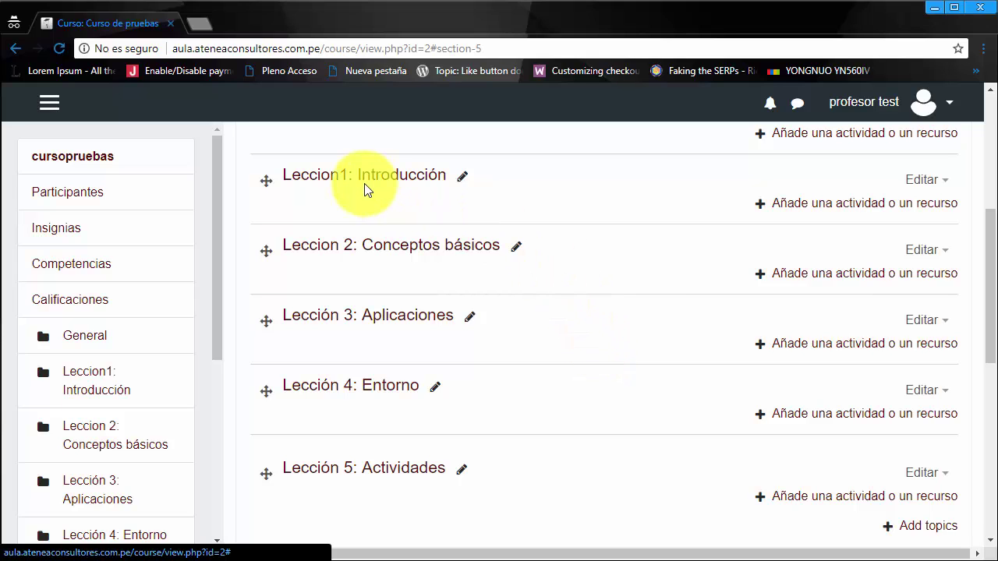
scroll(411, 303, "up", 1)
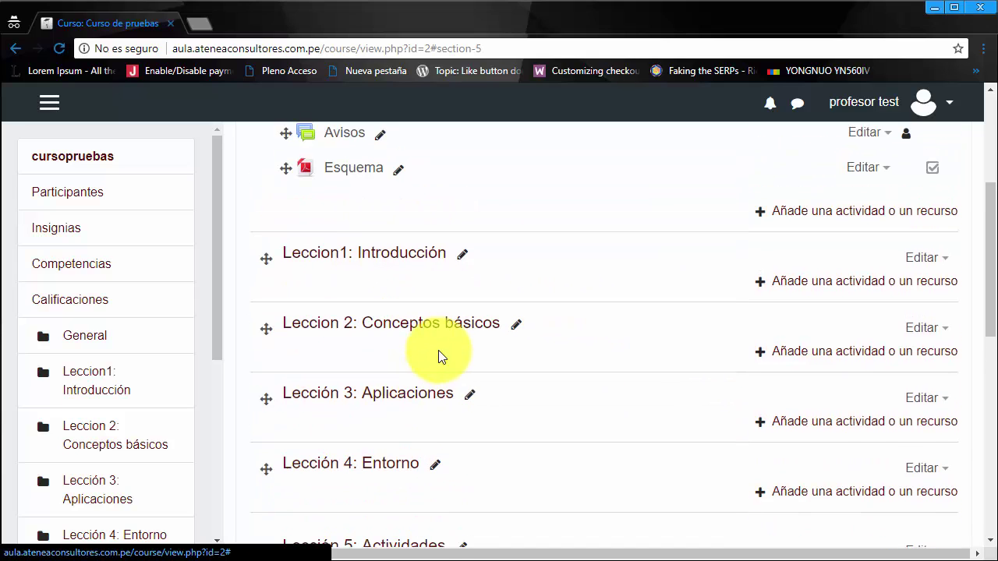
scroll(442, 356, "down", 1)
scroll(443, 357, "down", 1)
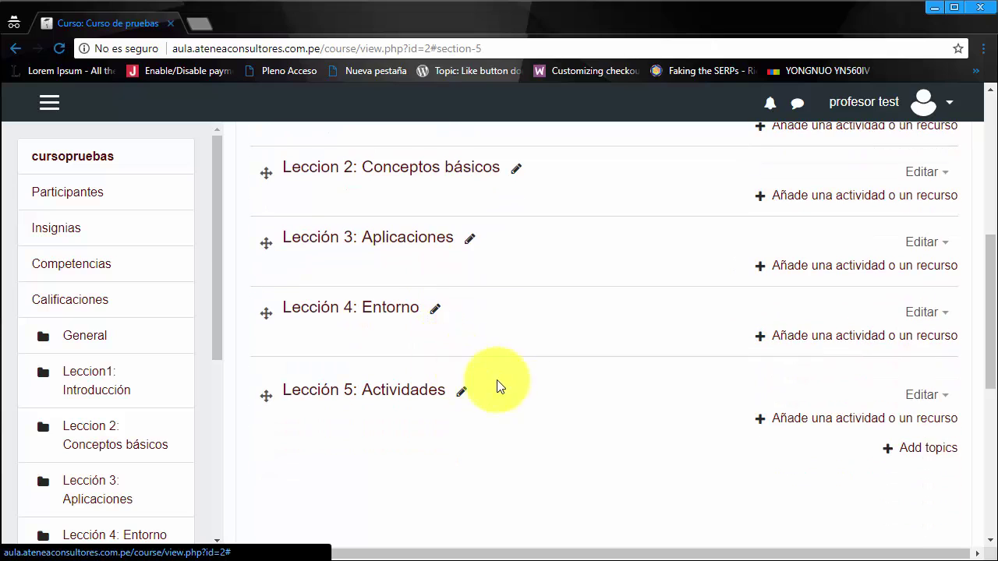
scroll(535, 389, "up", 2)
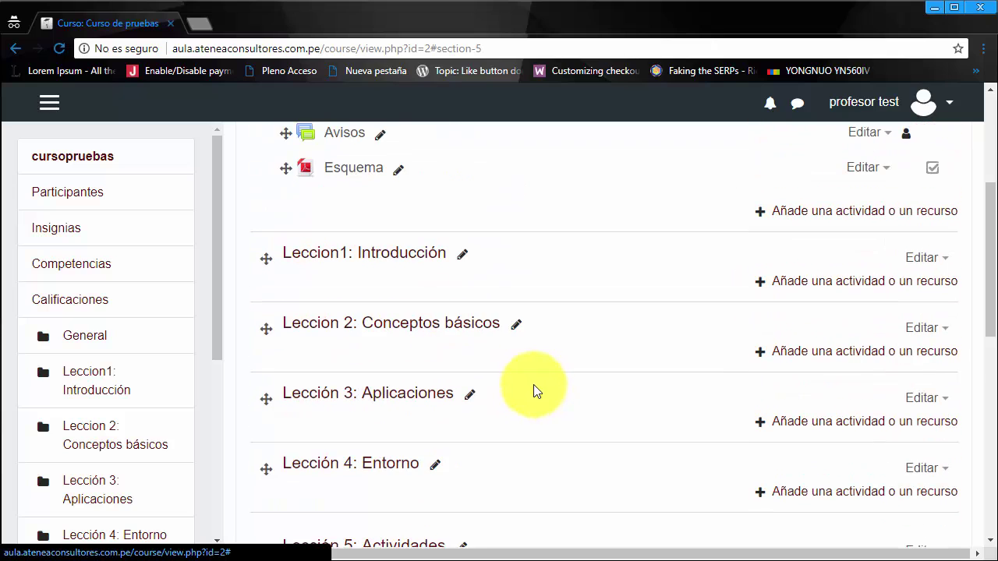
scroll(541, 407, "down", 2)
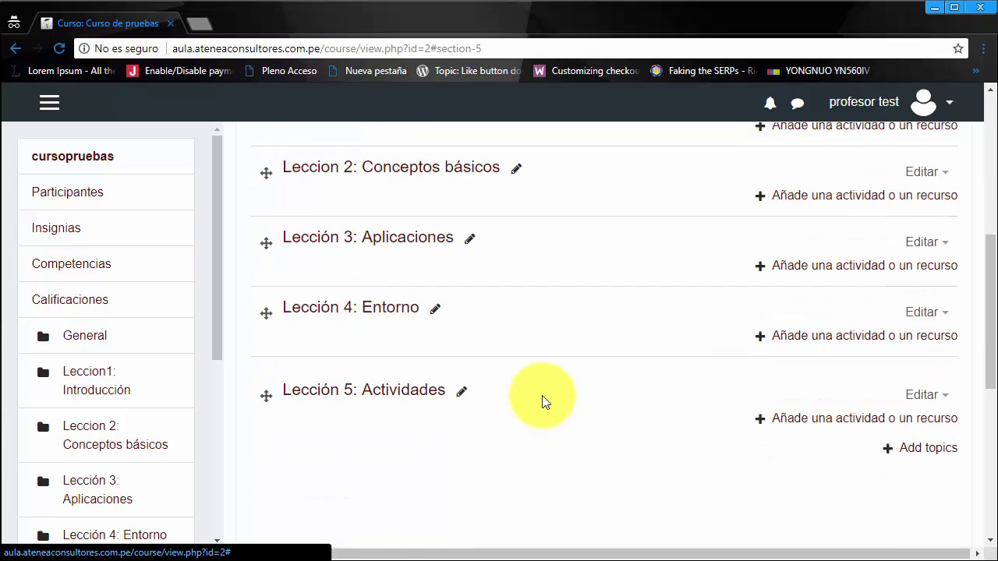
scroll(536, 388, "up", 1)
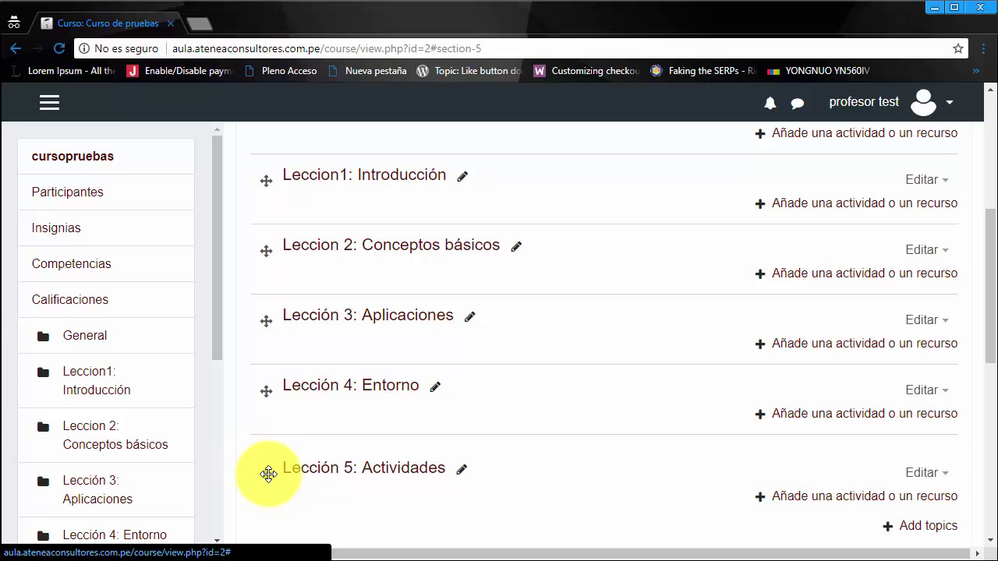
Step: Drag Lección 5: Actividades above Leccion1 and retitle it 'Conceptos previos'
left_click_drag(267, 472, 253, 208)
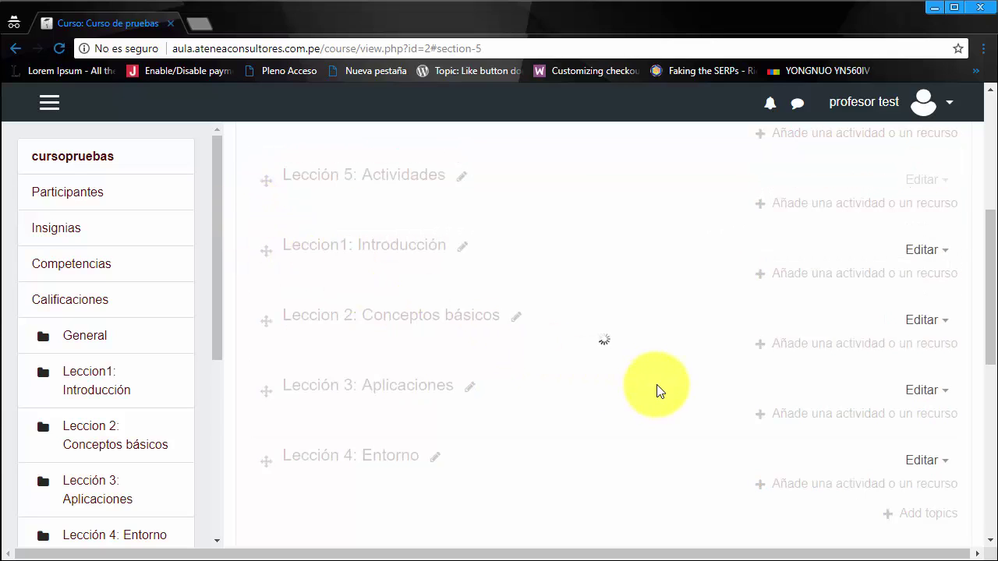
scroll(672, 423, "up", 1)
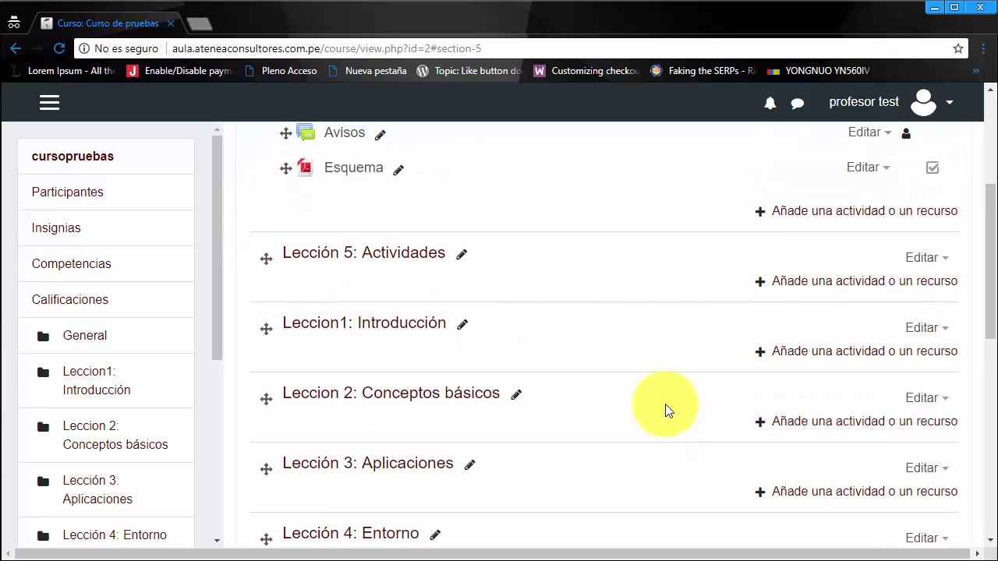
left_click(463, 257)
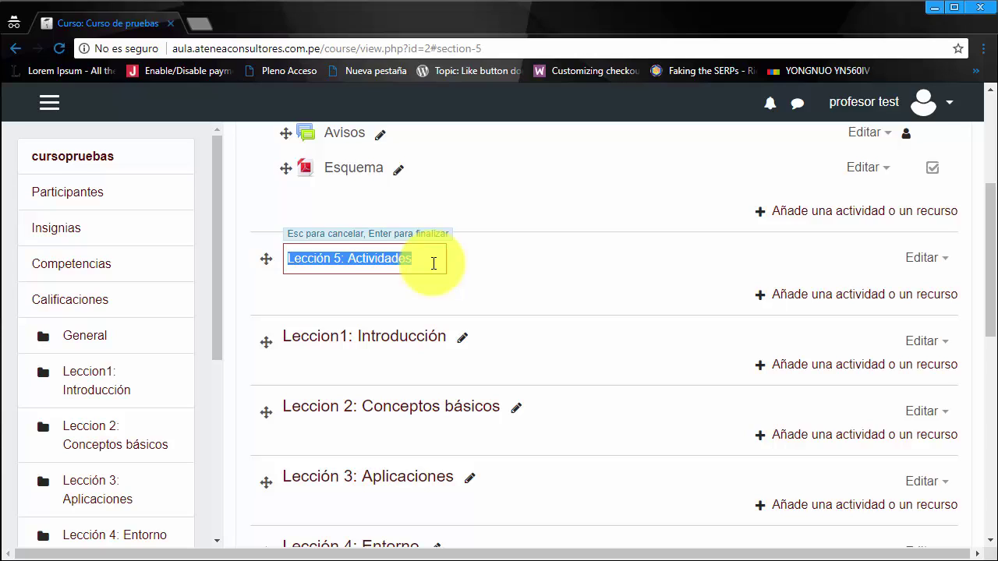
type("Concep")
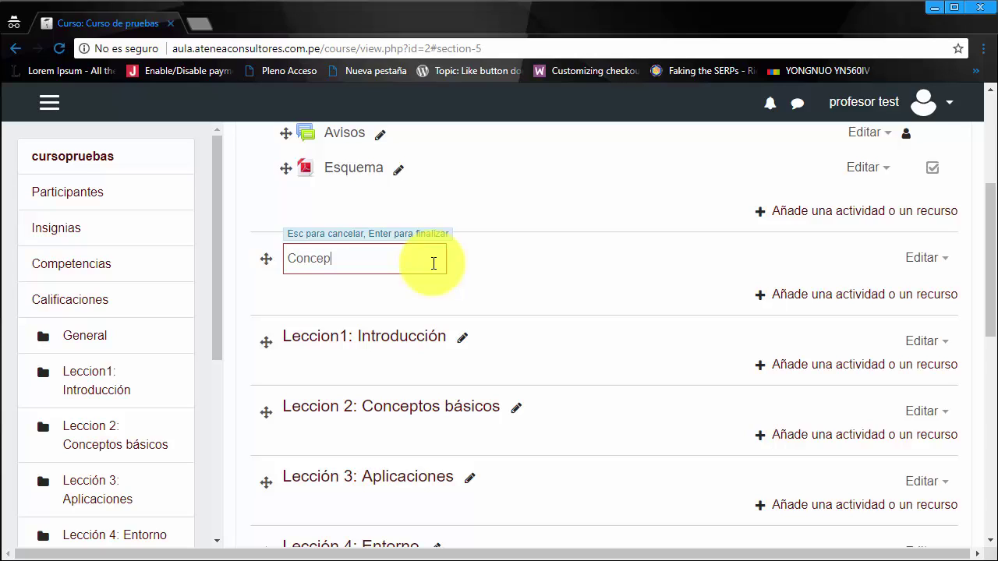
type("tos previos")
key("Return")
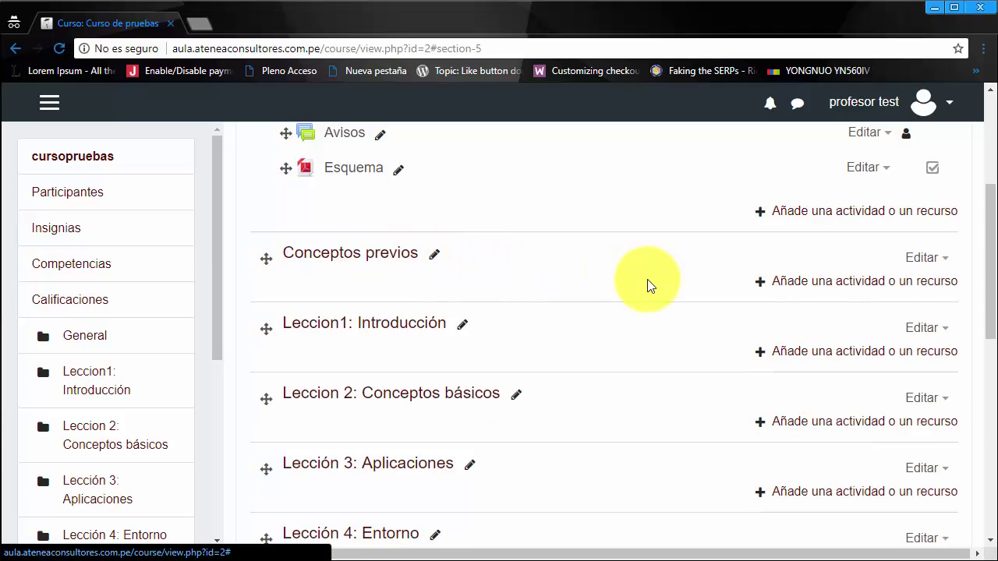
scroll(653, 351, "up", 2)
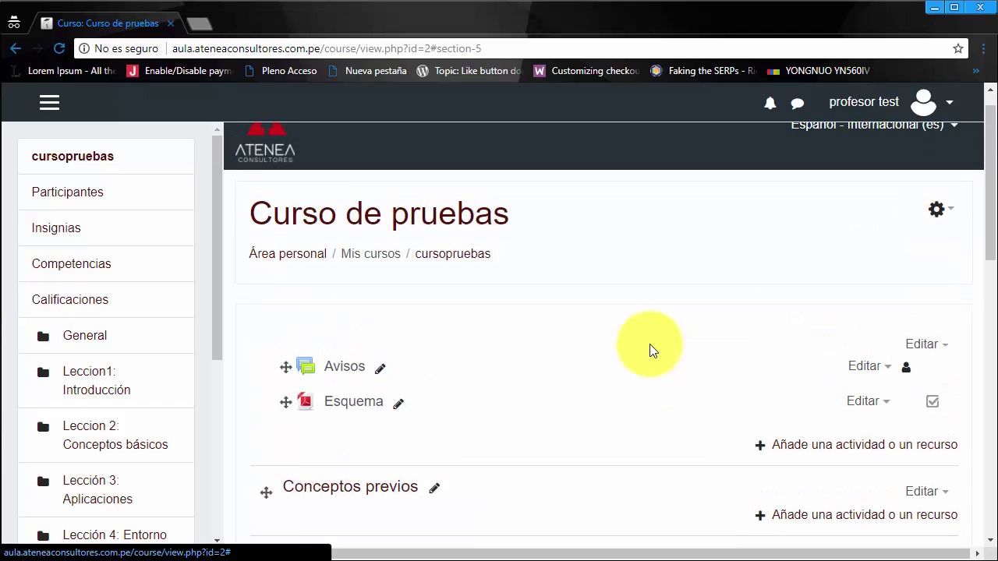
scroll(653, 350, "down", 1)
scroll(653, 352, "down", 2)
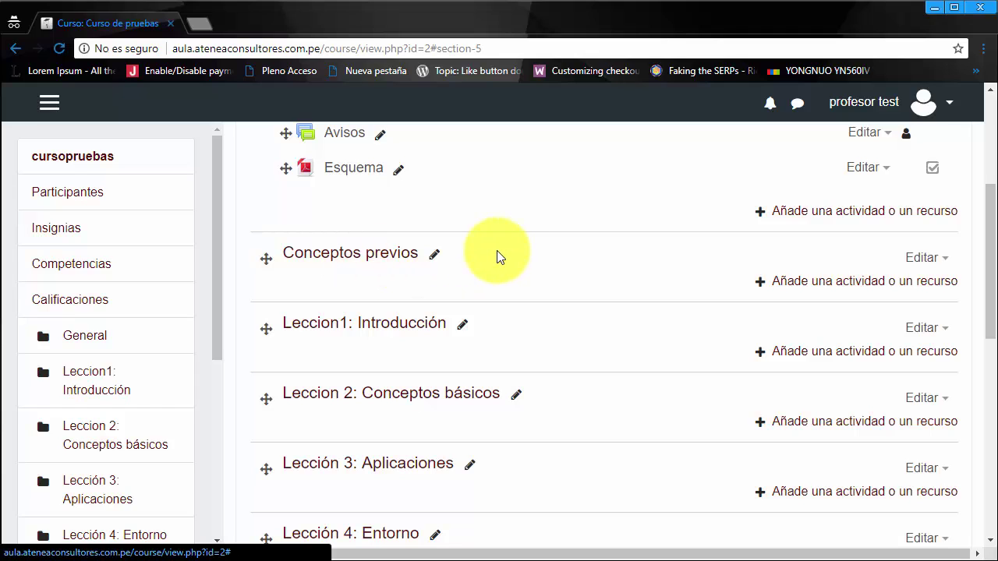
scroll(534, 318, "down", 1)
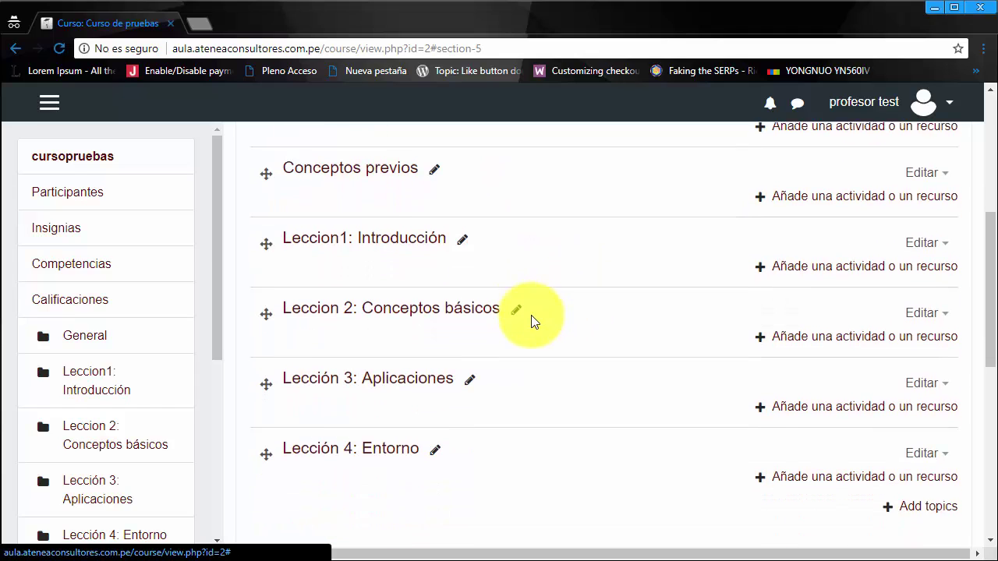
scroll(533, 322, "down", 1)
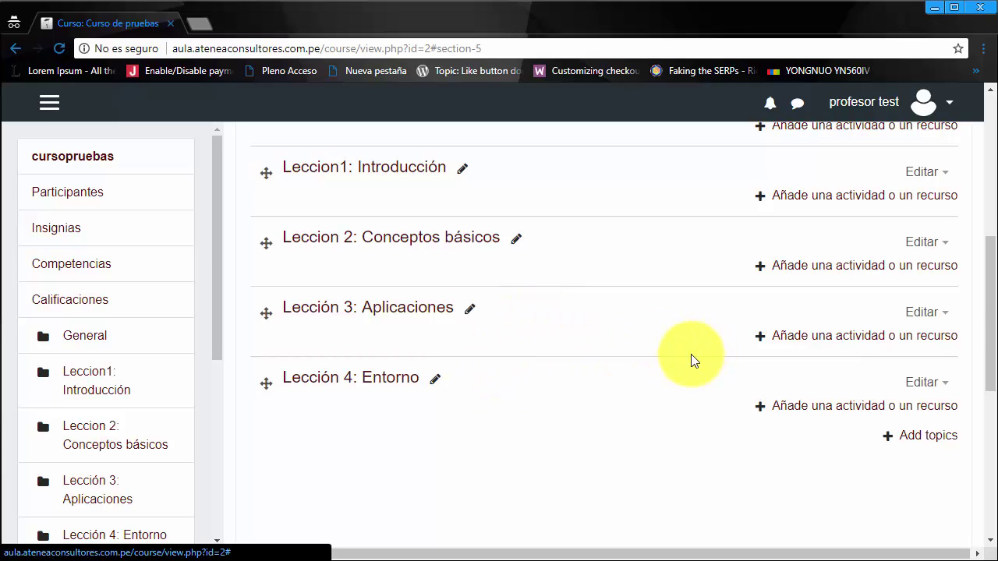
scroll(691, 355, "up", 3)
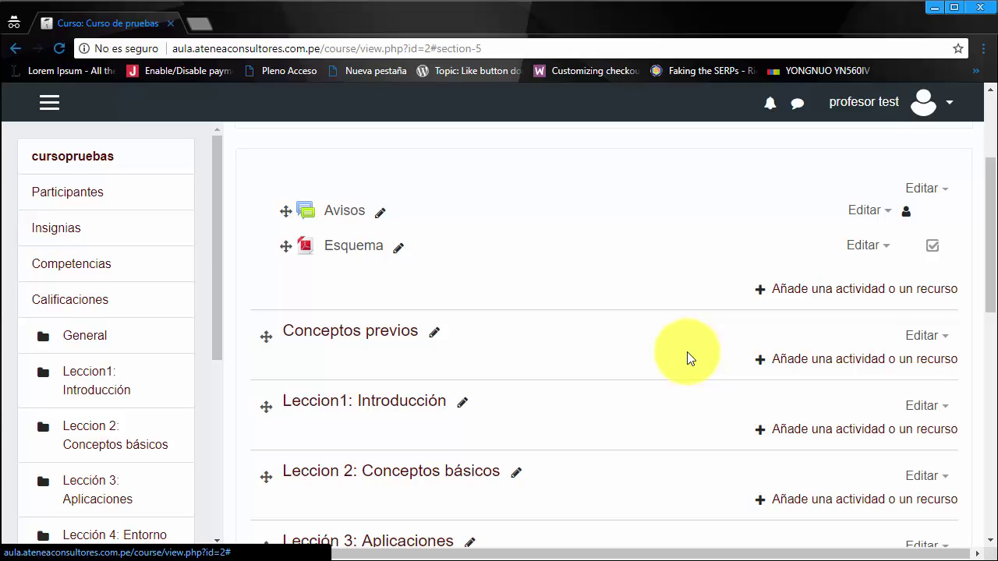
scroll(683, 353, "down", 2)
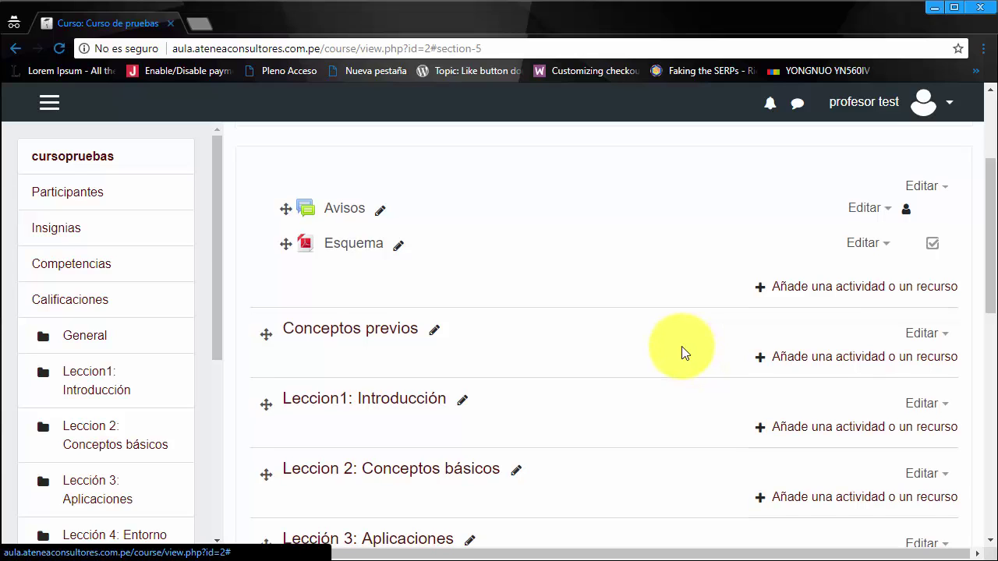
scroll(681, 353, "up", 2)
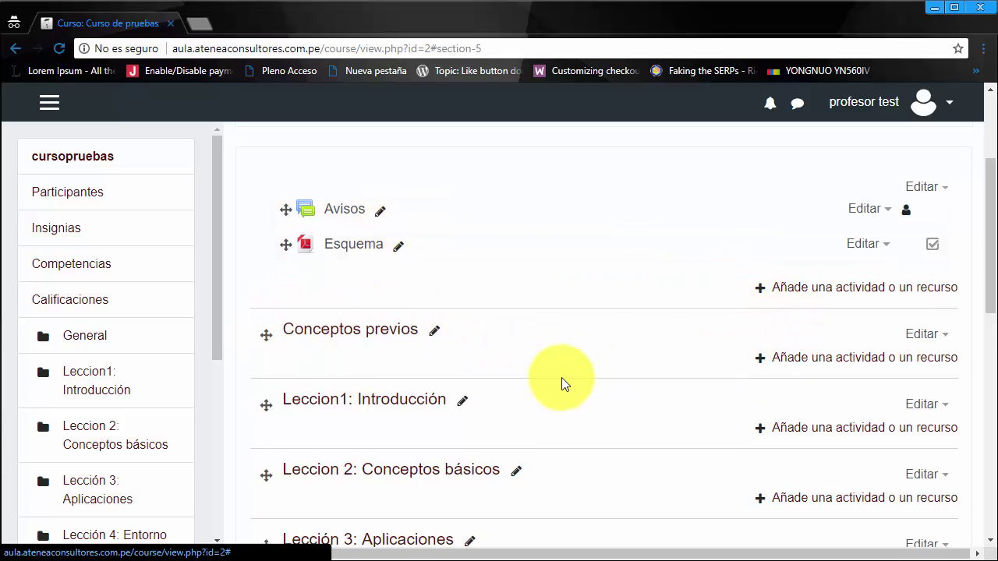
scroll(564, 382, "down", 2)
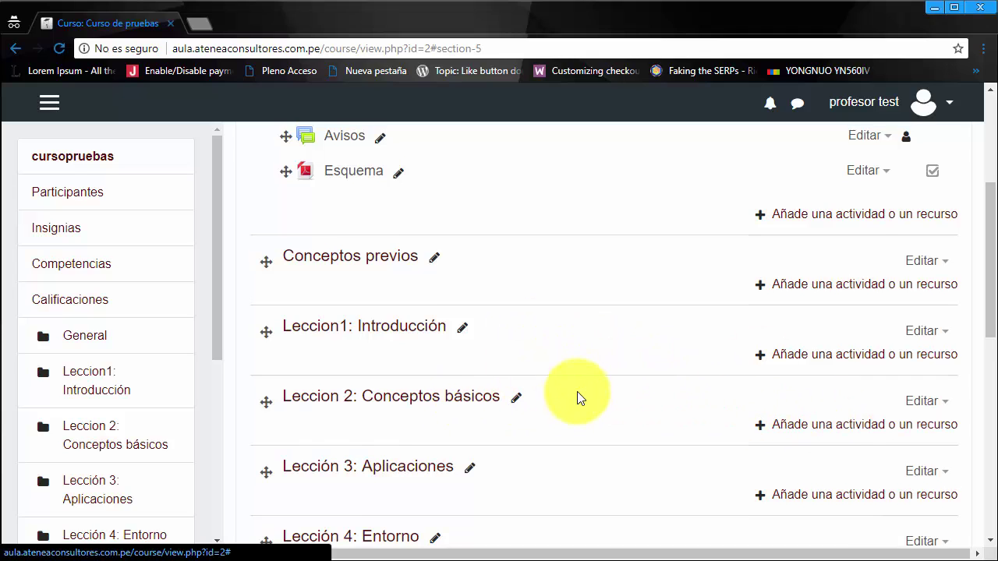
scroll(577, 393, "up", 2)
left_click(810, 360)
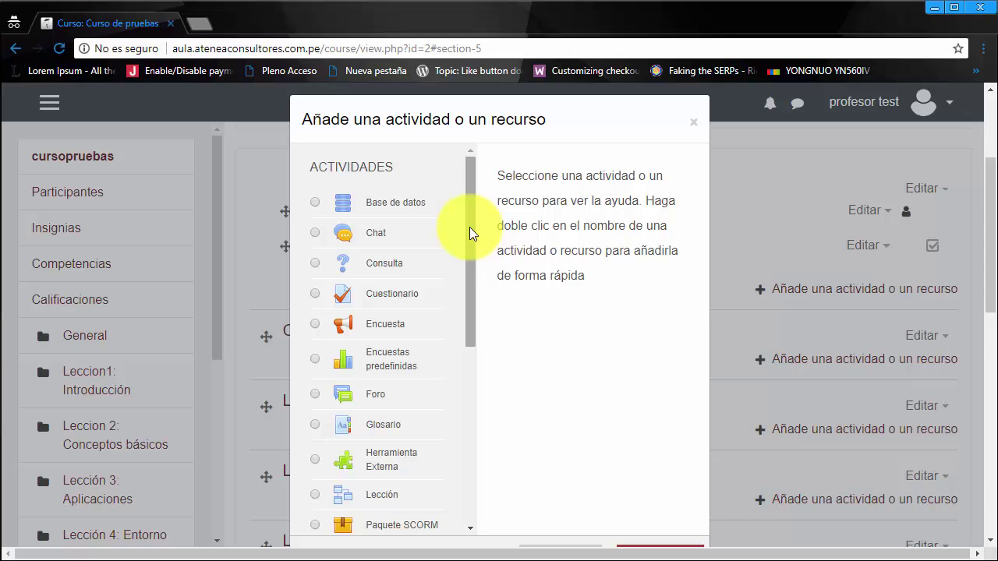
Step: Preview the Herramienta Externa, Lección, Paquete SCORM, Taller, Tarea and Wiki activity descriptions
left_click_drag(469, 226, 482, 321)
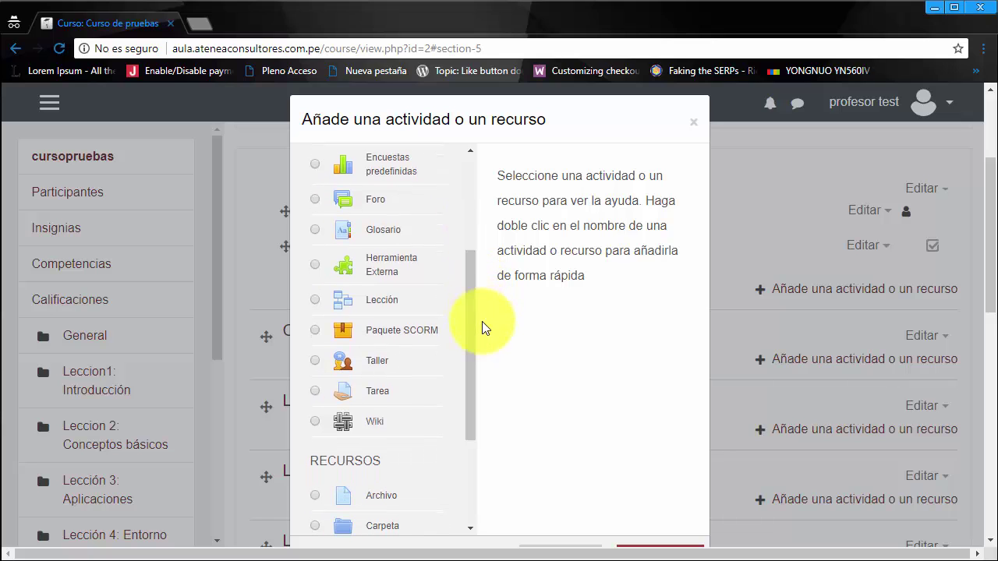
left_click(439, 272)
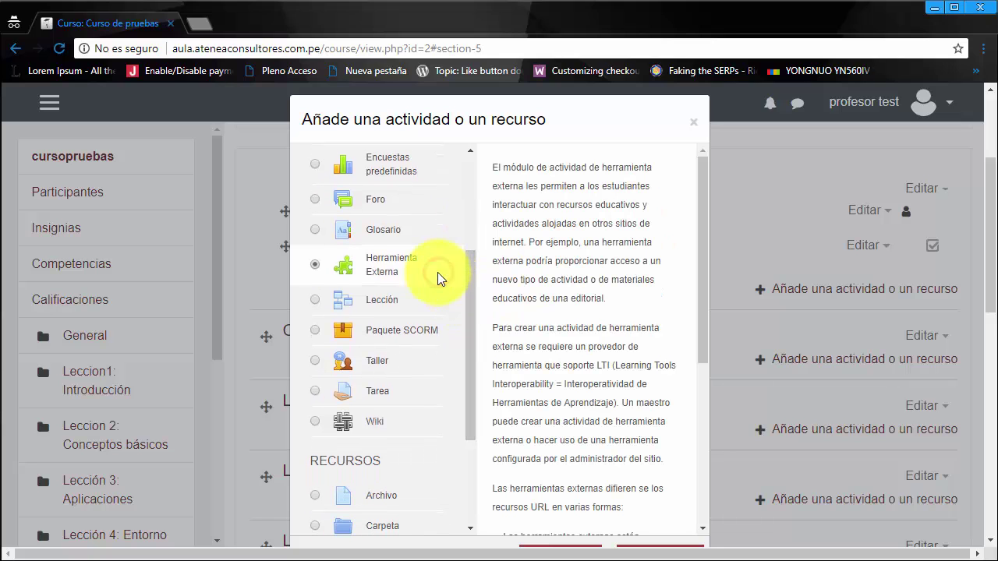
left_click(431, 311)
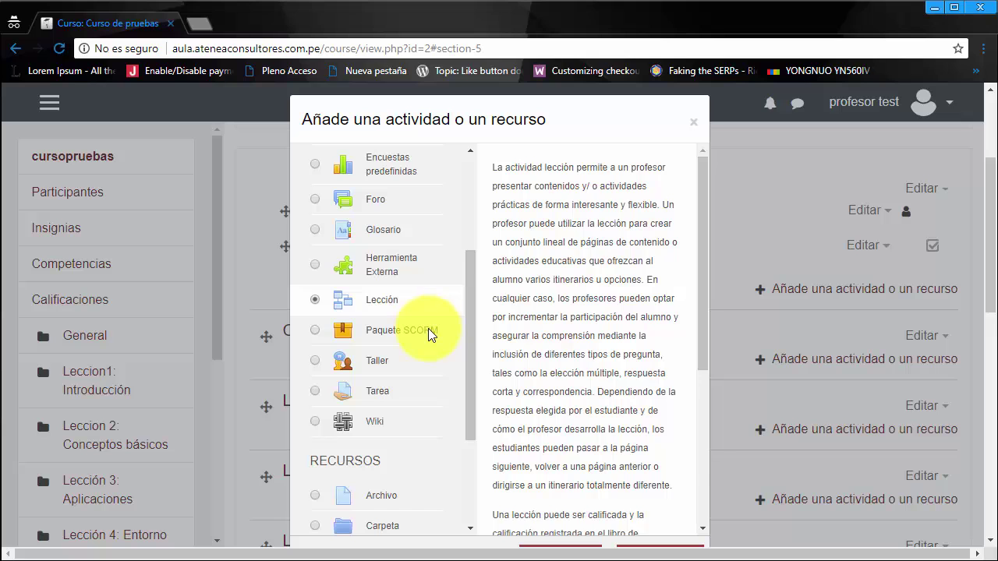
left_click(431, 331)
left_click(434, 359)
left_click(427, 390)
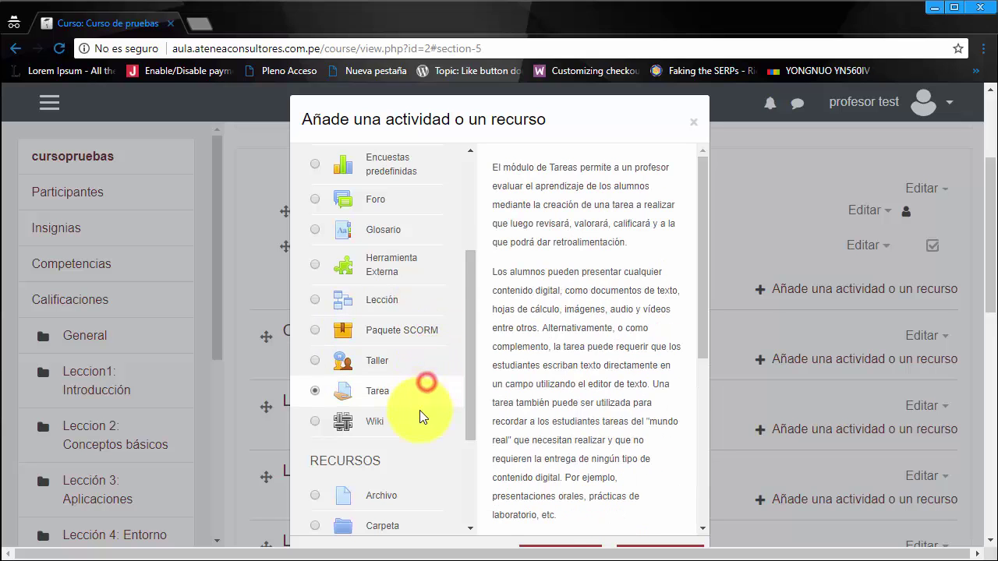
left_click(420, 418)
scroll(420, 412, "down", 3)
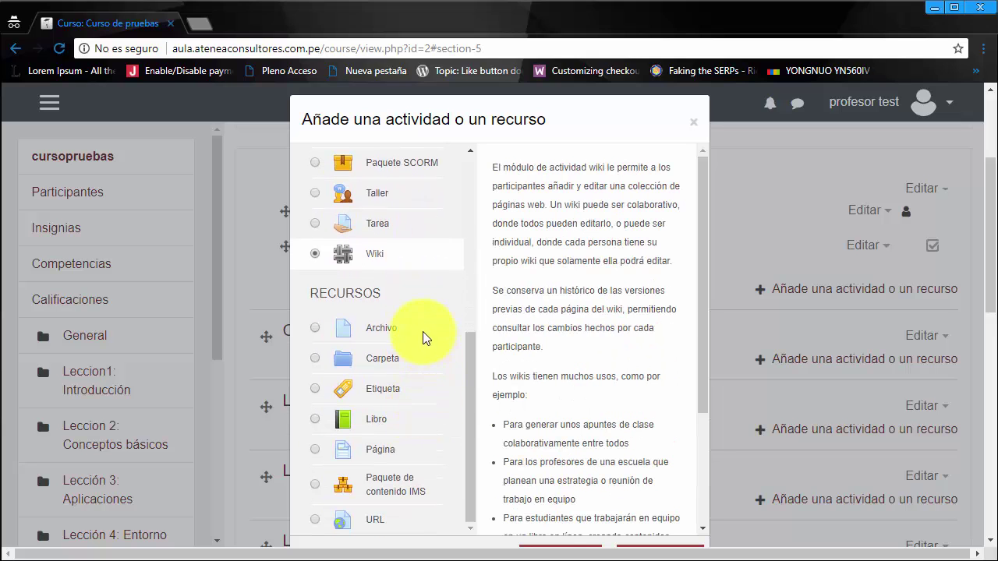
Step: Preview the Archivo, Carpeta and Etiqueta resource descriptions, ending with Libro selected
left_click(423, 332)
left_click(422, 358)
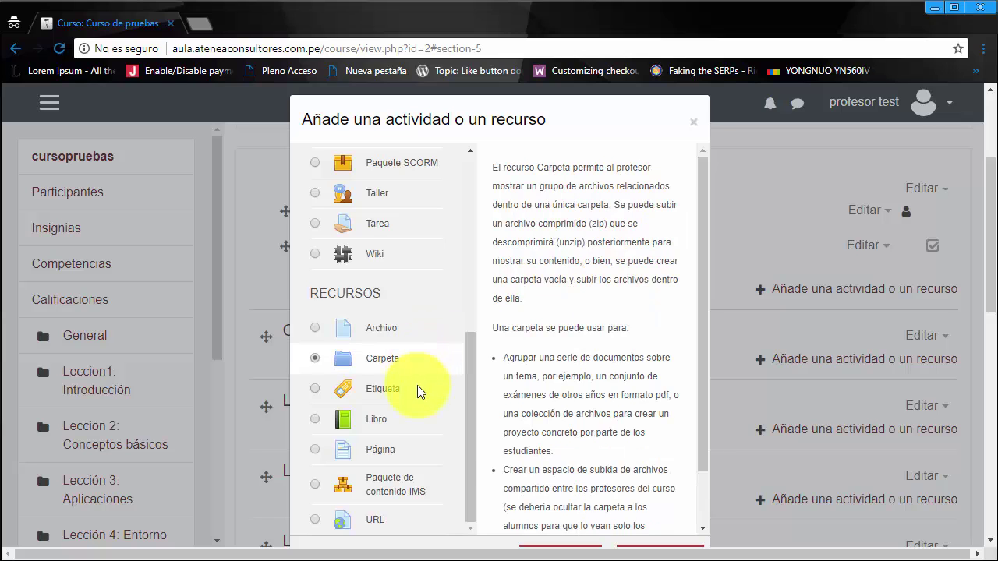
left_click(419, 391)
left_click(413, 408)
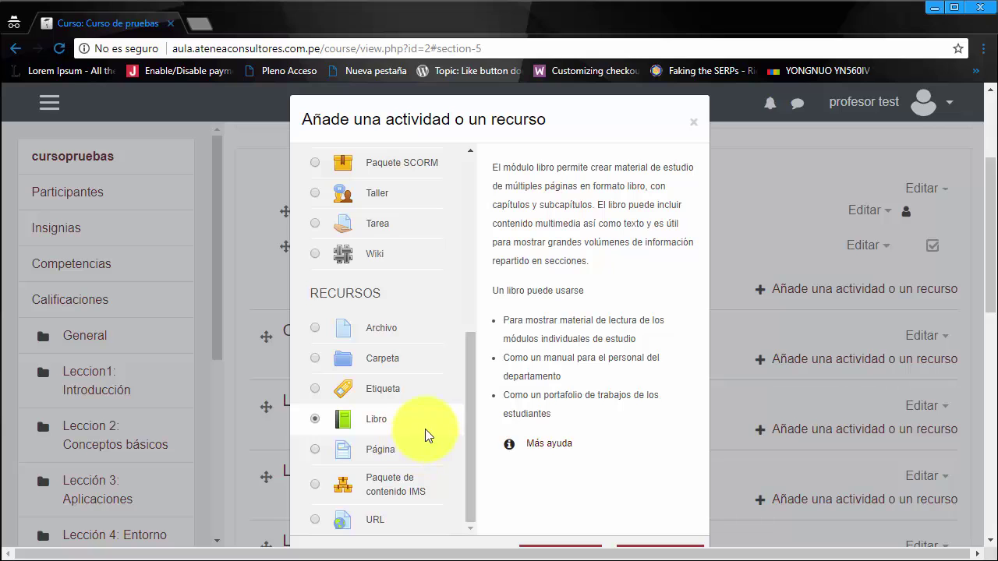
scroll(425, 429, "down", 2)
scroll(426, 427, "up", 2)
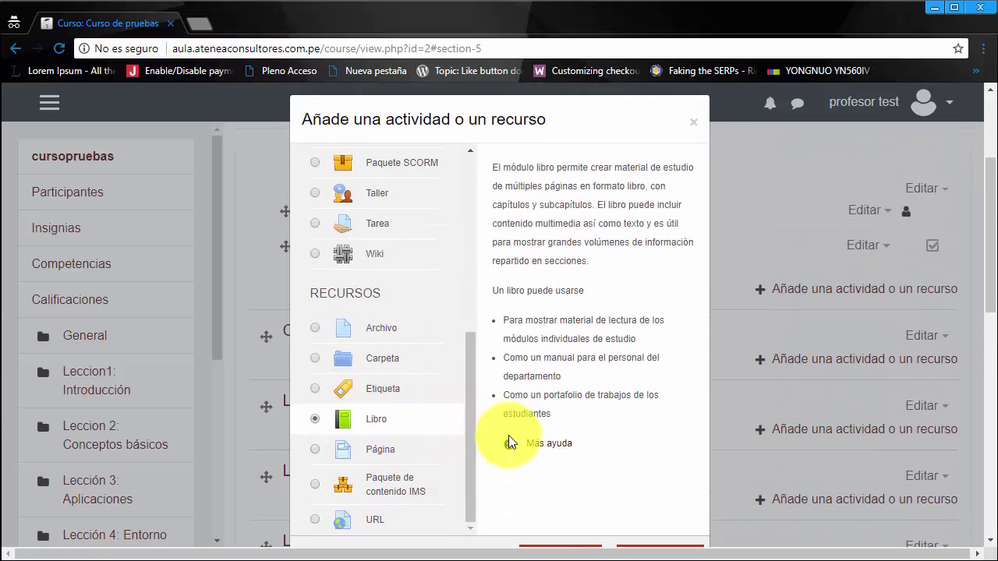
scroll(509, 435, "down", 1)
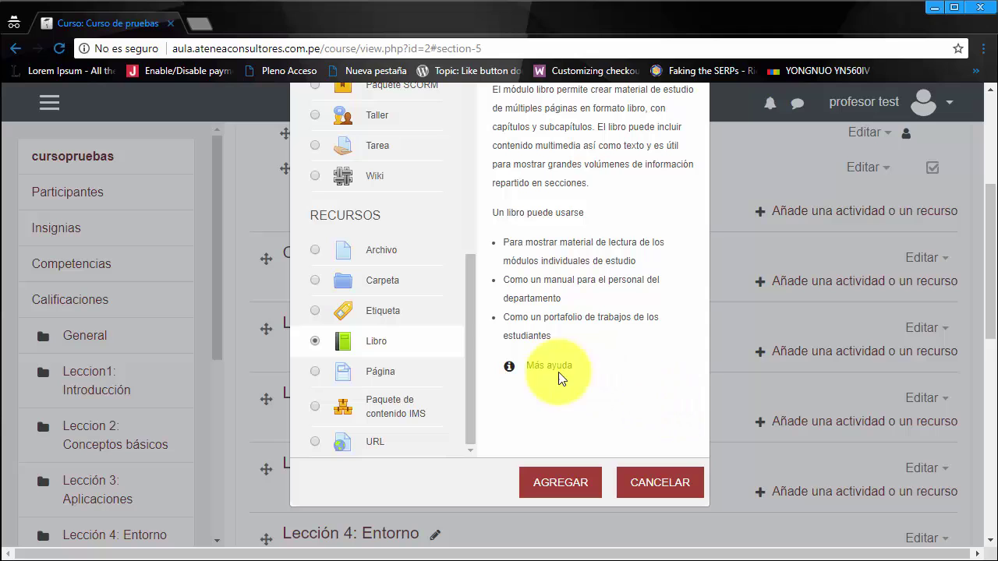
left_click(467, 320)
left_click_drag(472, 317, 474, 183)
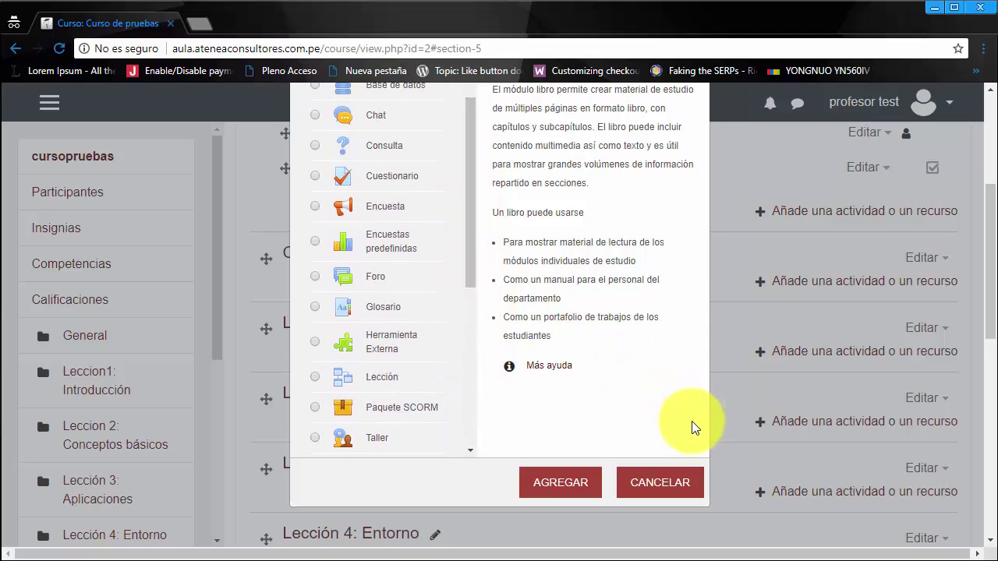